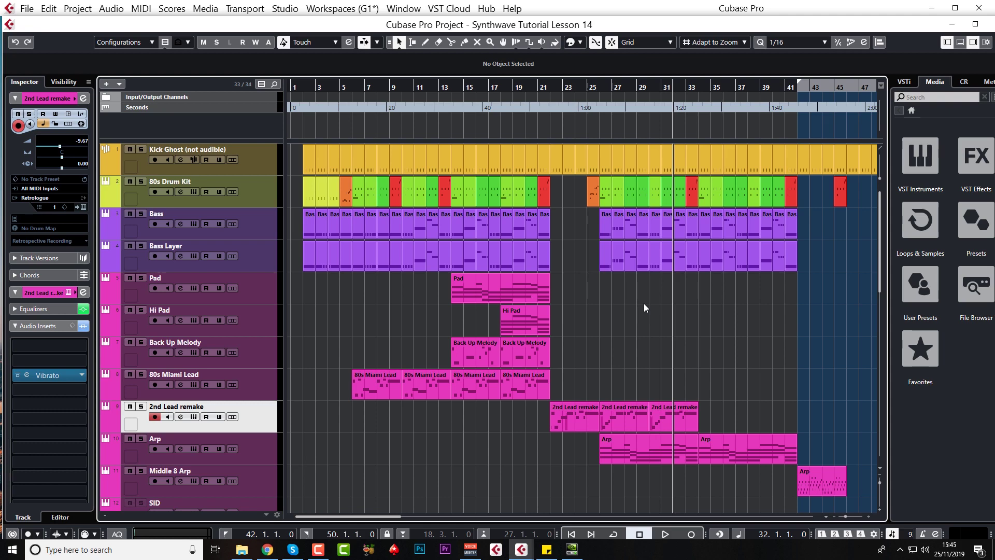
Step: Scroll to the 2nd Lead remake section and play the arrangement briefly to hear it
drag(382, 517, 402, 517)
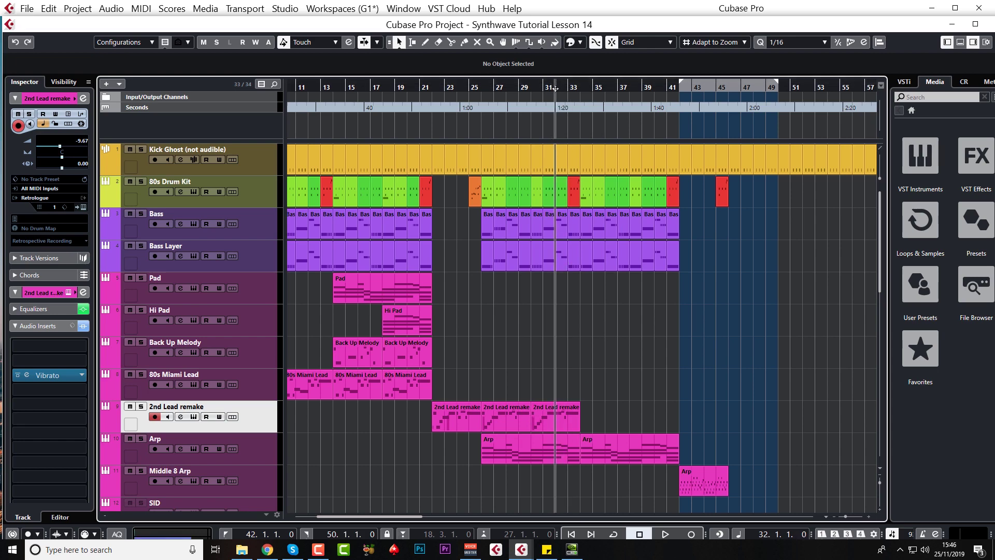
key(space)
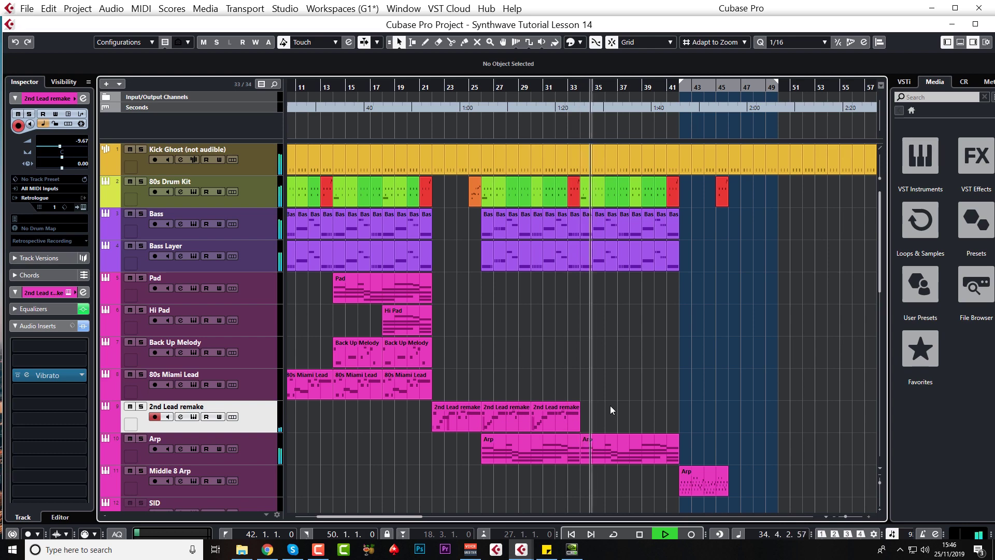
key(space)
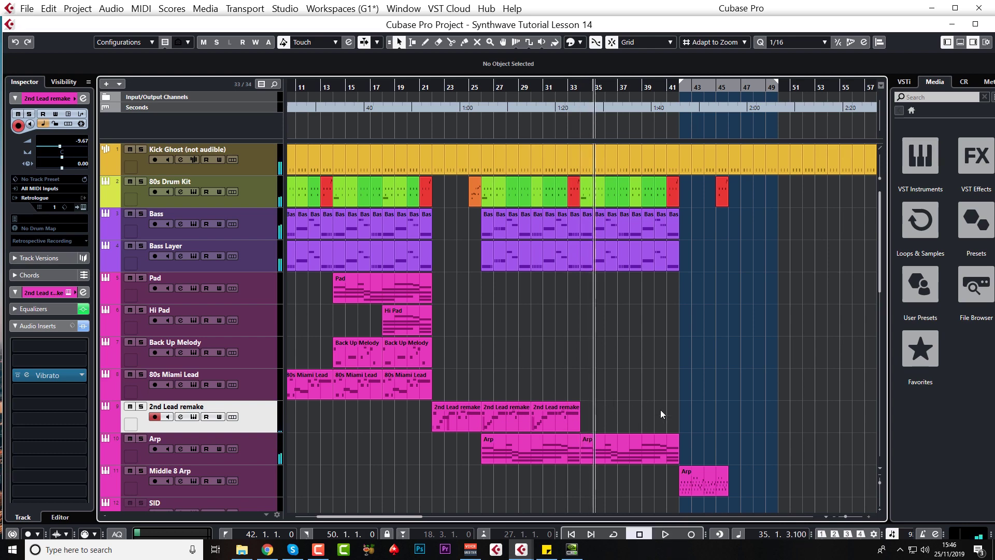
Step: Select the last two 2nd Lead remake parts and move the playback position to bar 34
drag(505, 387, 575, 428)
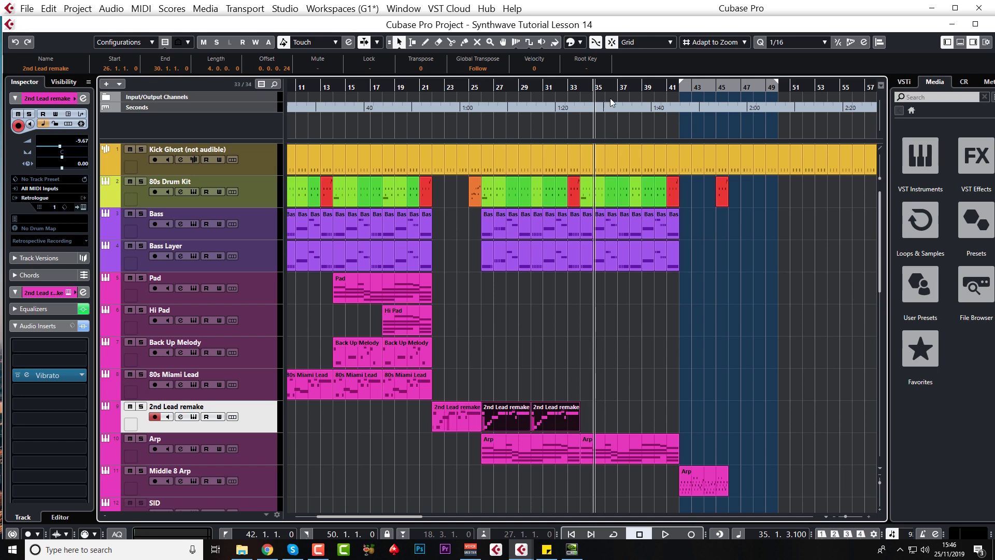
click(581, 98)
scroll(595, 391, down, 5)
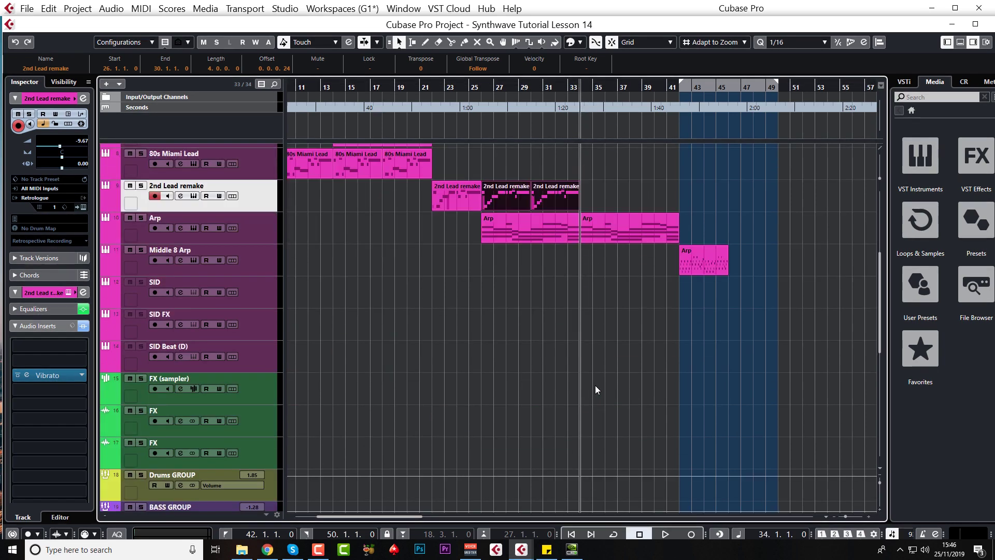
Step: Load Retrologue from the Synth group as the SID track's instrument
click(265, 299)
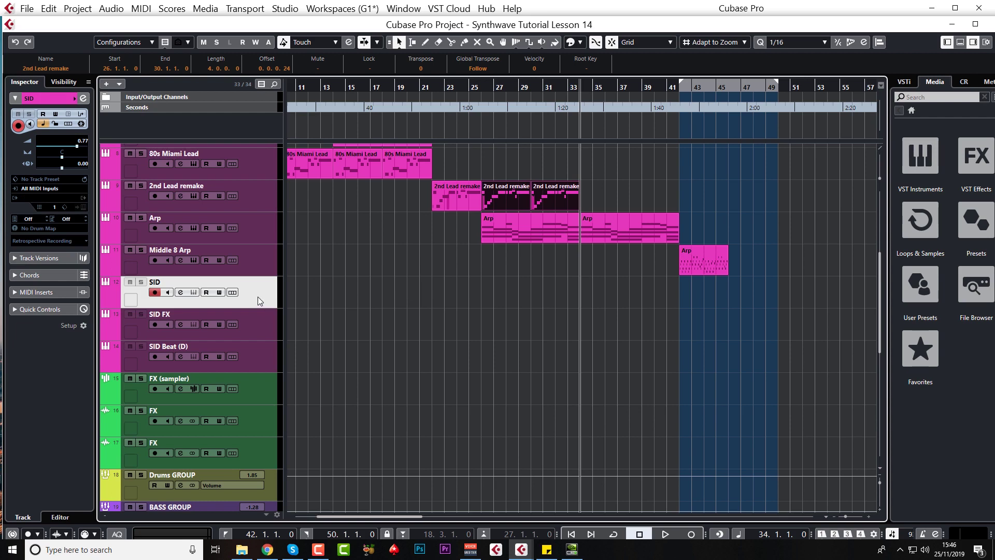
click(49, 199)
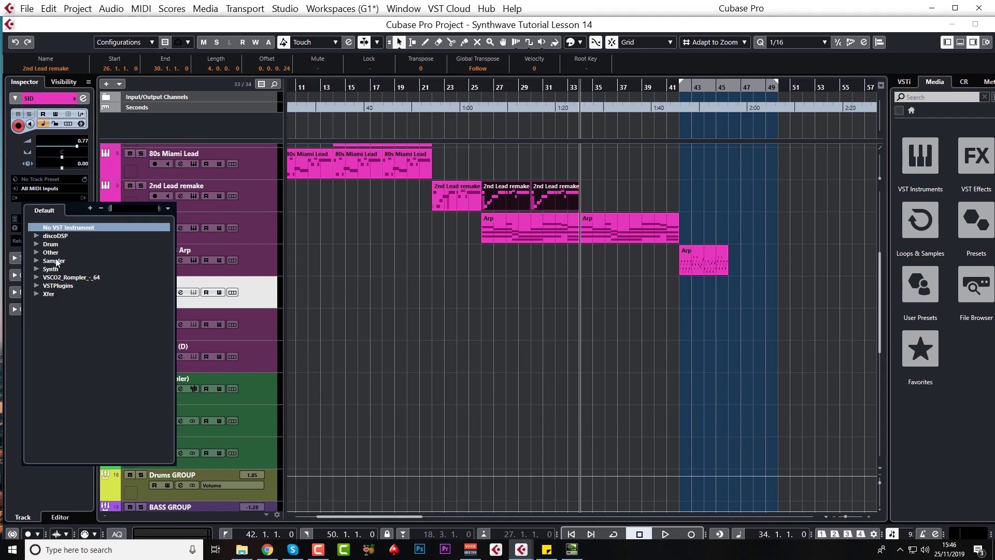
click(36, 268)
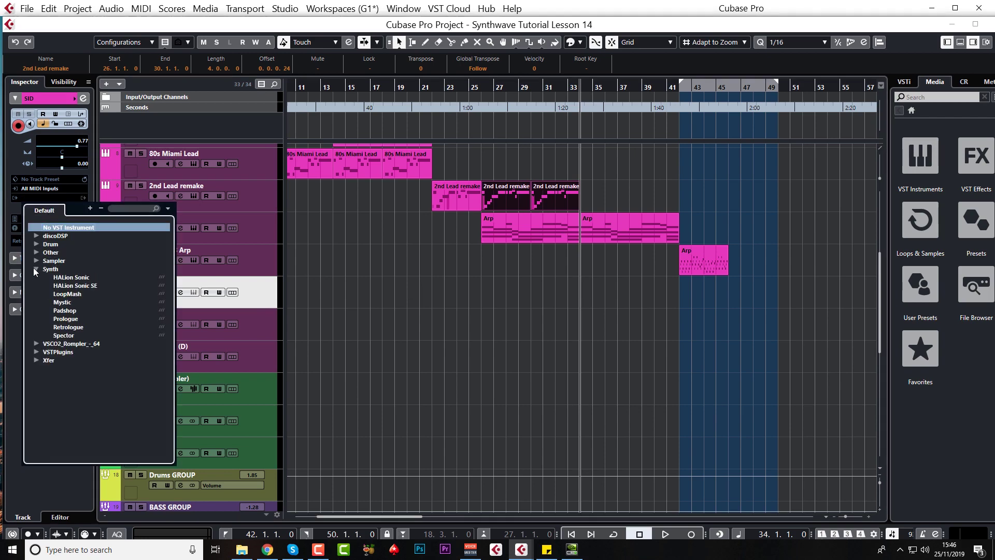
click(67, 327)
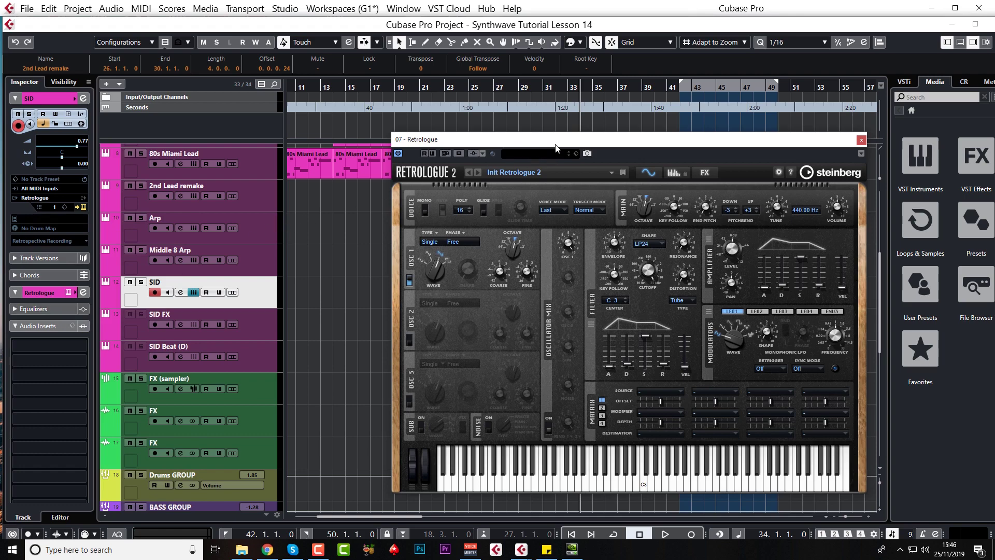
Step: Reposition the Retrologue panel, then switch Osc 1 from saw to square with 27 % shape
drag(555, 146, 485, 107)
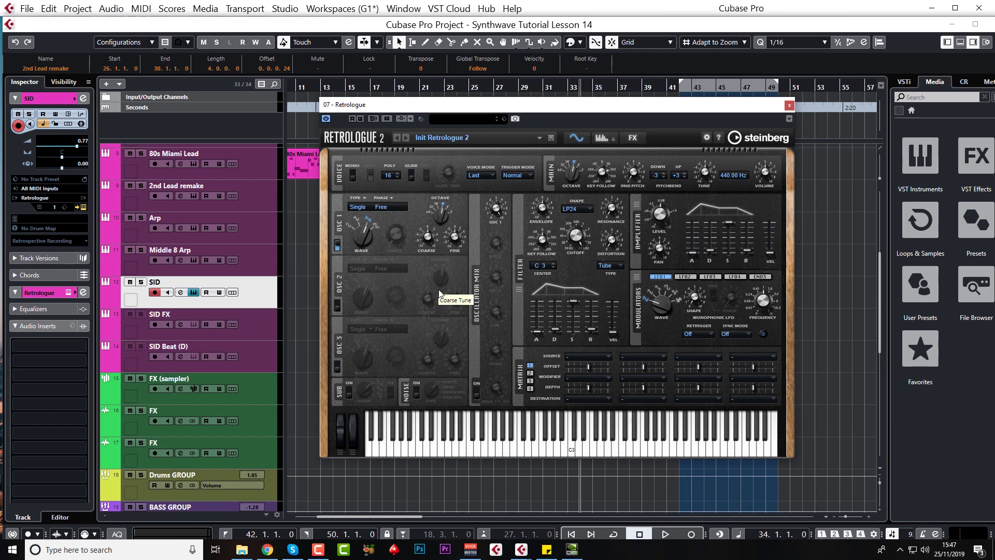
drag(579, 106, 572, 104)
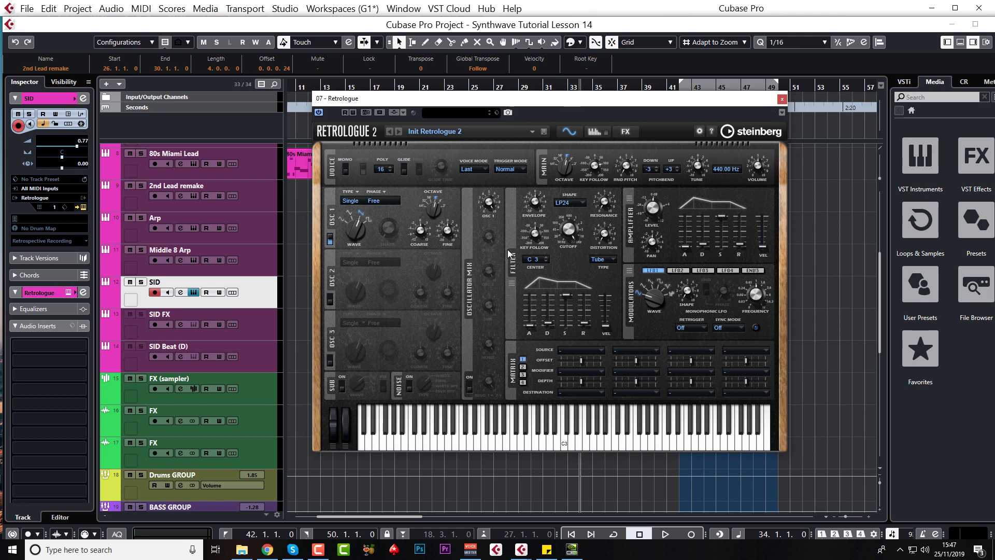
drag(365, 235, 367, 220)
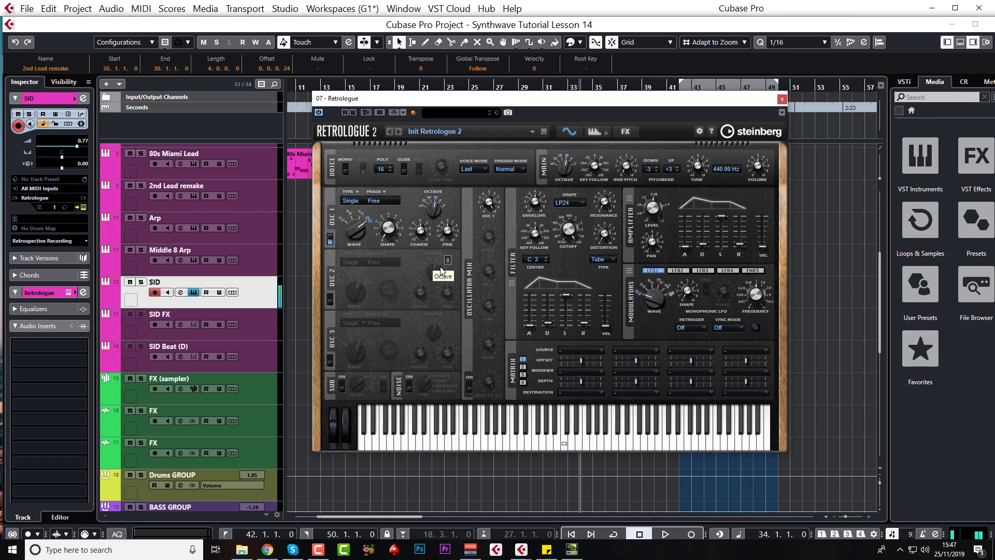
mouse_move(387, 230)
mouse_move(389, 234)
mouse_down()
mouse_move(399, 186)
mouse_move(387, 219)
mouse_up()
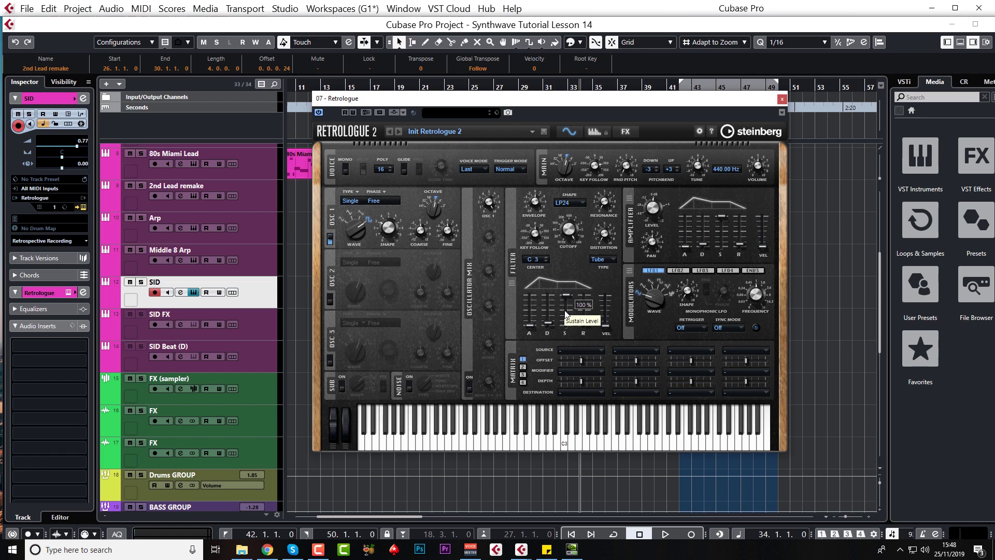
Step: In modulation matrix slot 1, set source LFO 1 and destination Oscillator > Osc 1 Pitch
click(598, 351)
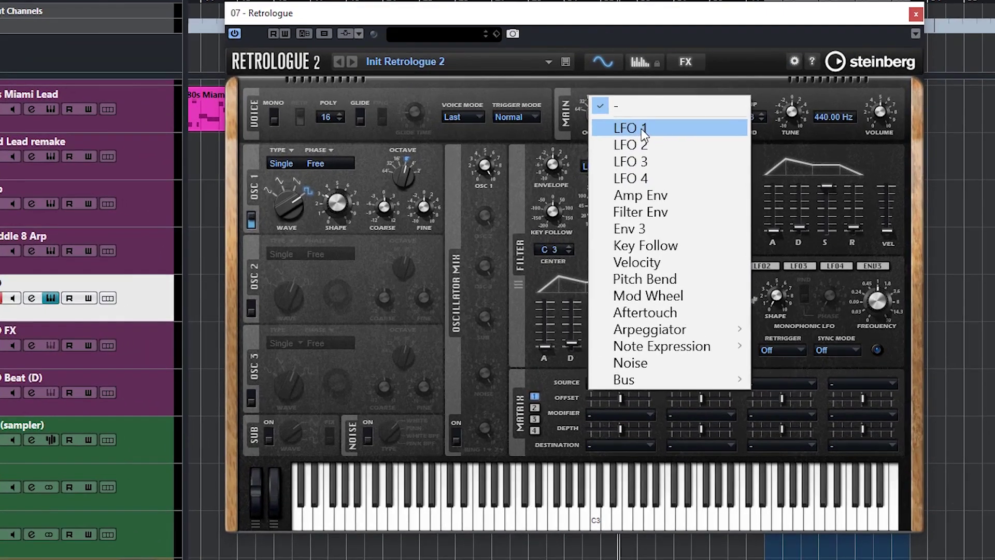
click(588, 177)
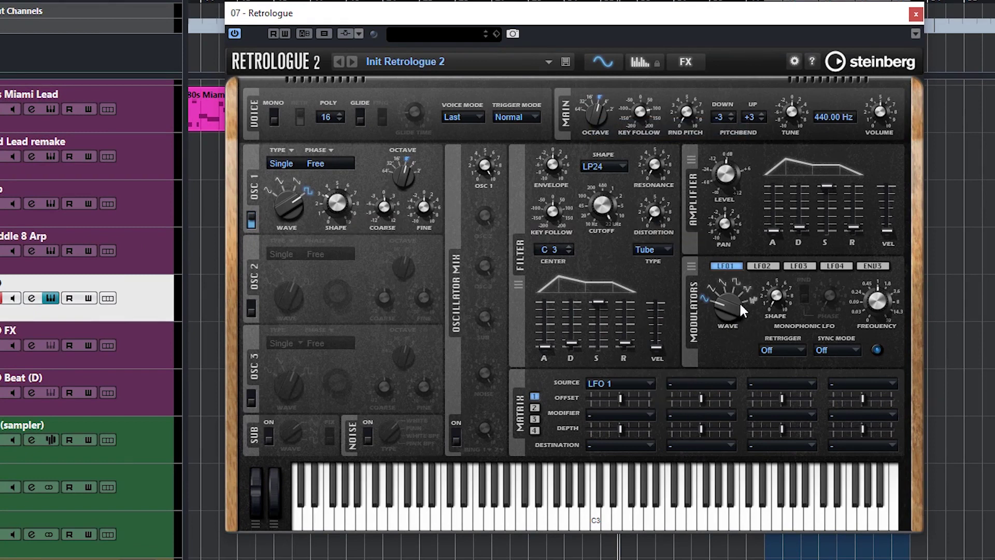
click(647, 449)
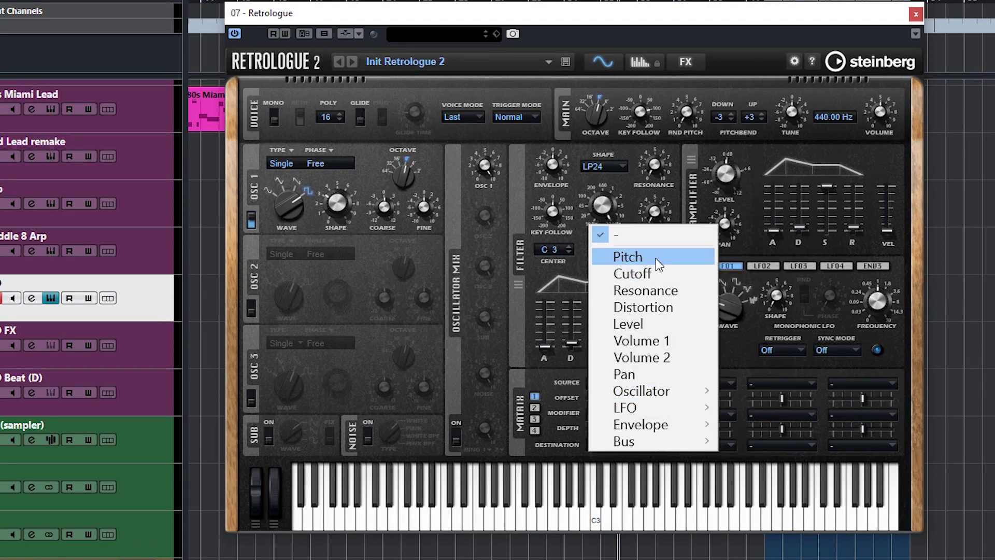
mouse_move(666, 394)
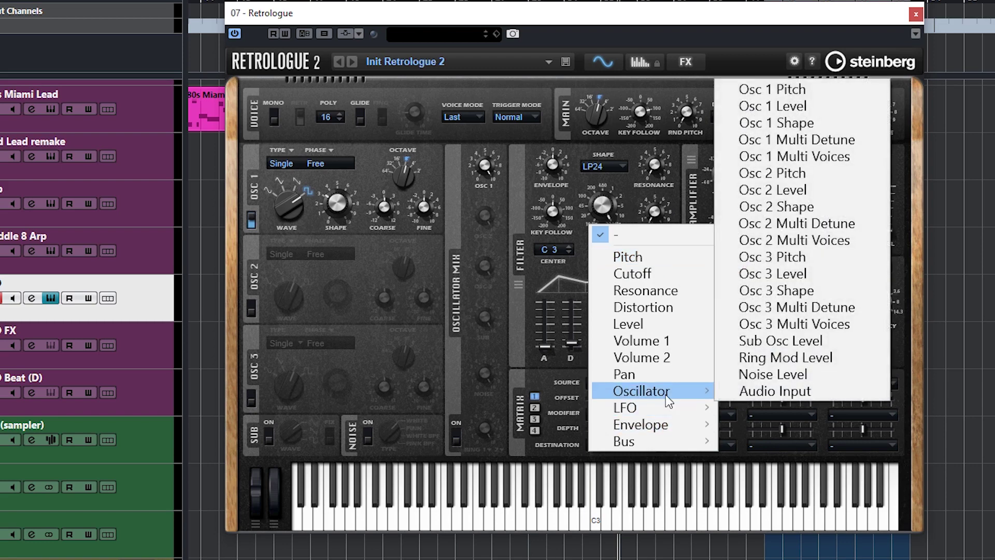
click(773, 89)
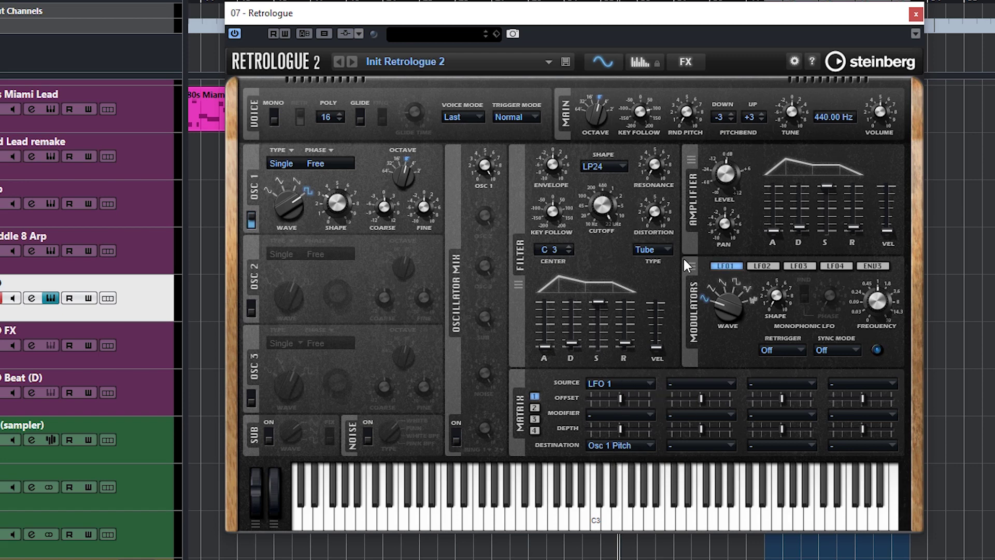
mouse_move(691, 266)
mouse_down()
mouse_move(447, 207)
mouse_move(367, 170)
mouse_move(751, 358)
mouse_move(688, 269)
mouse_up()
Step: Set the matrix depth to 0.64 and sync LFO 1 to tempo at a 1/8 rate
mouse_move(621, 428)
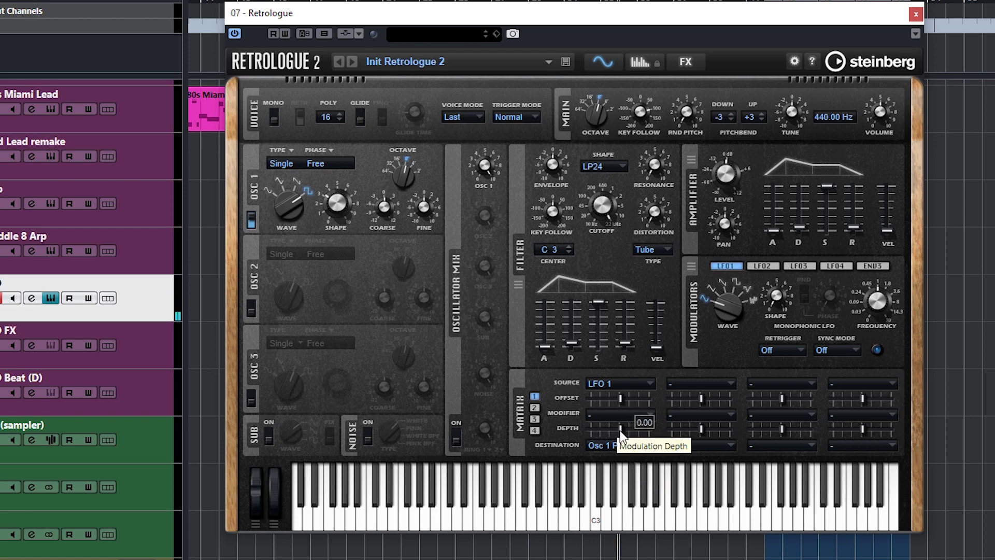
drag(620, 431, 622, 428)
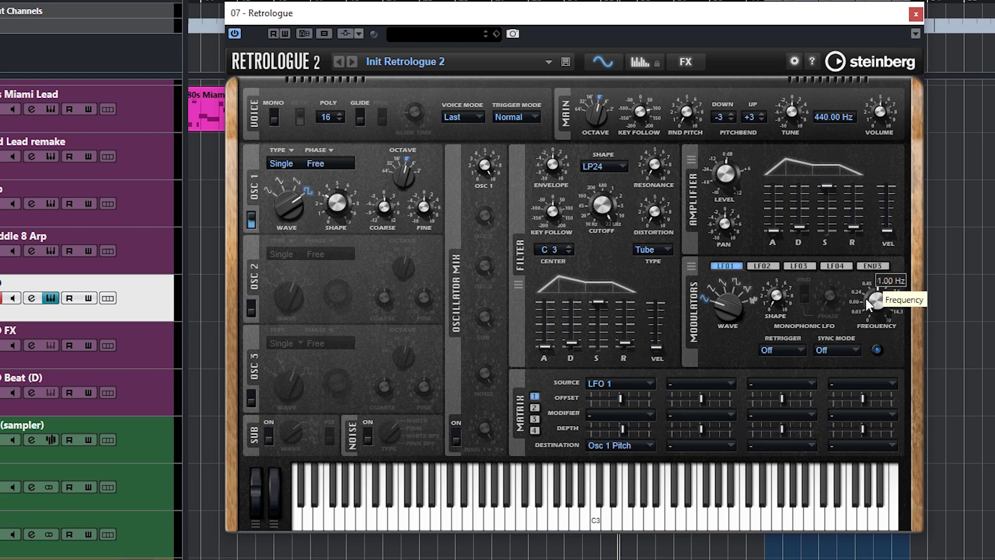
drag(880, 300, 880, 279)
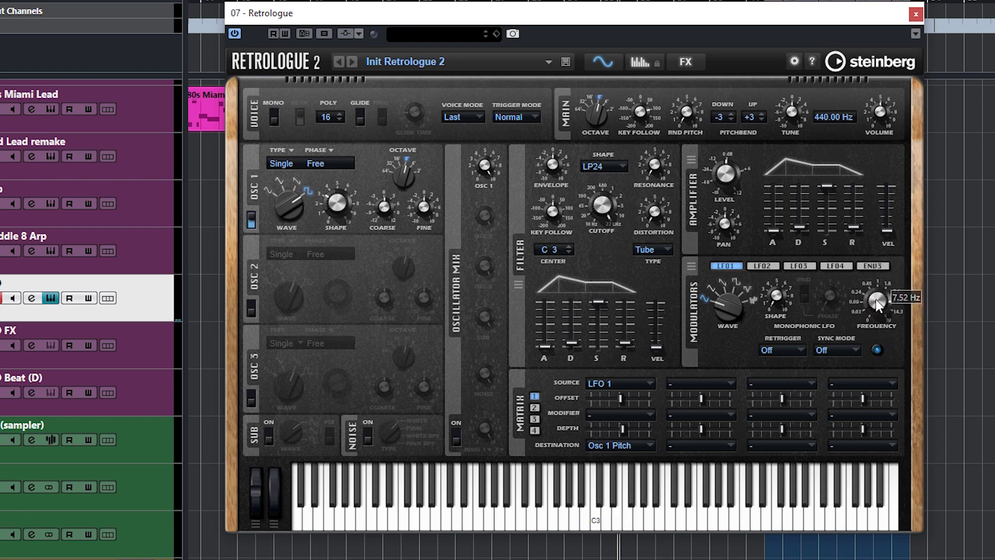
click(838, 345)
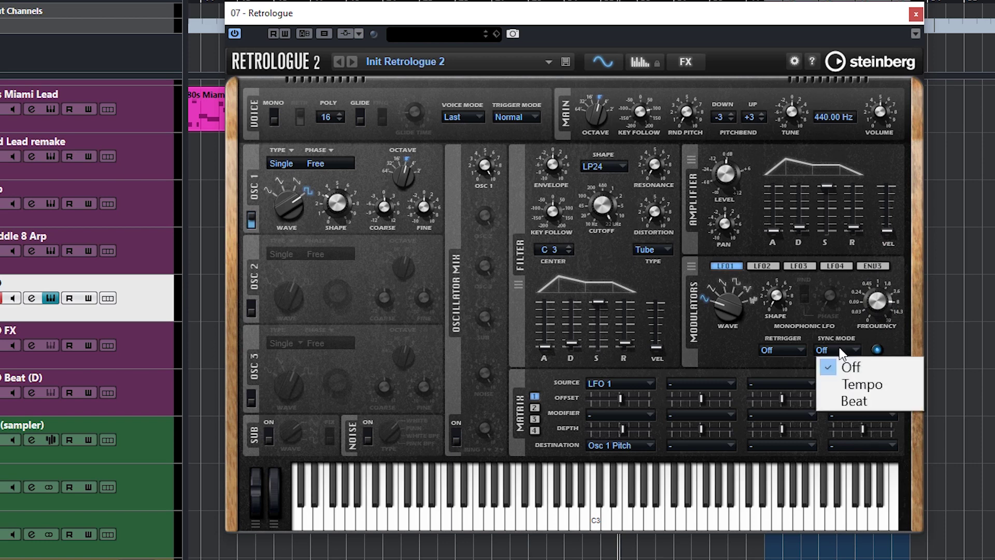
click(851, 384)
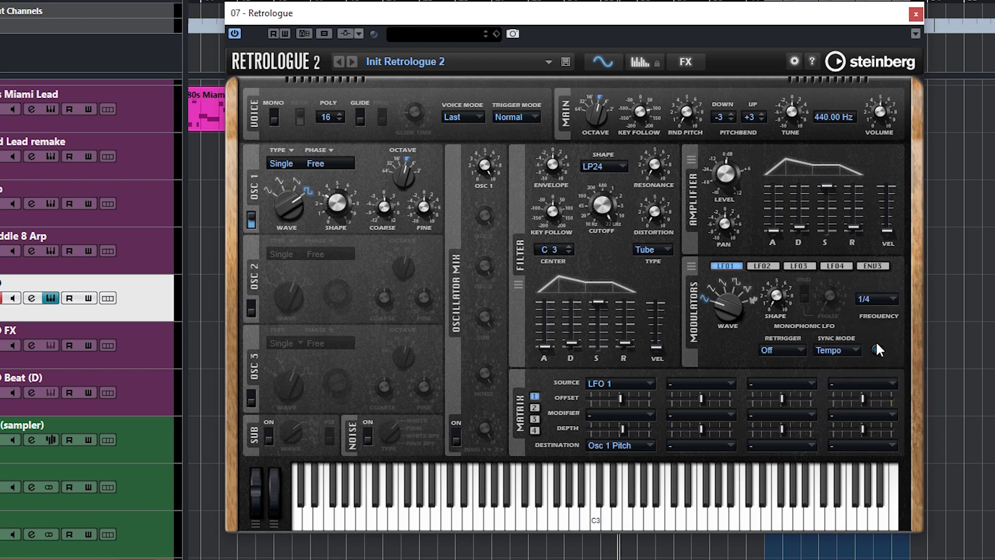
click(894, 298)
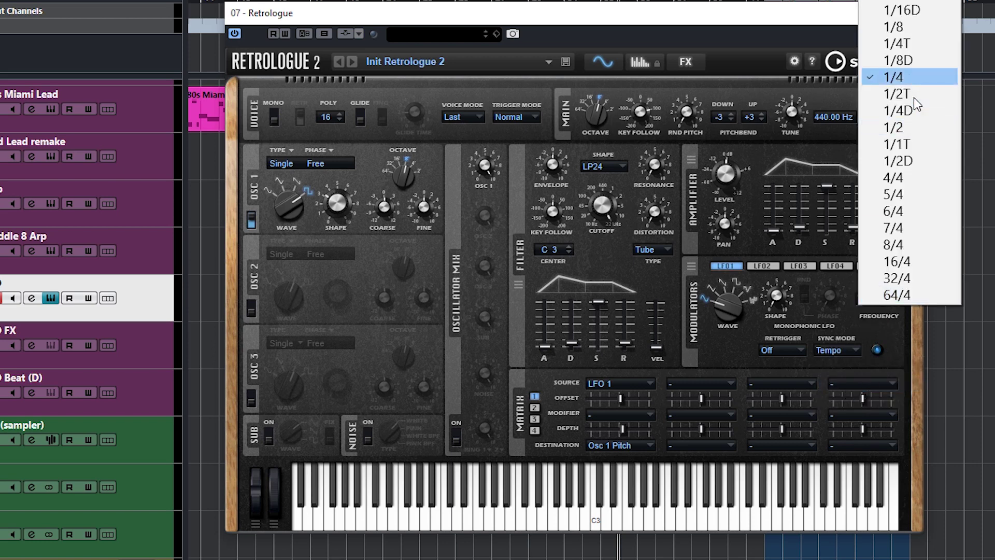
click(910, 27)
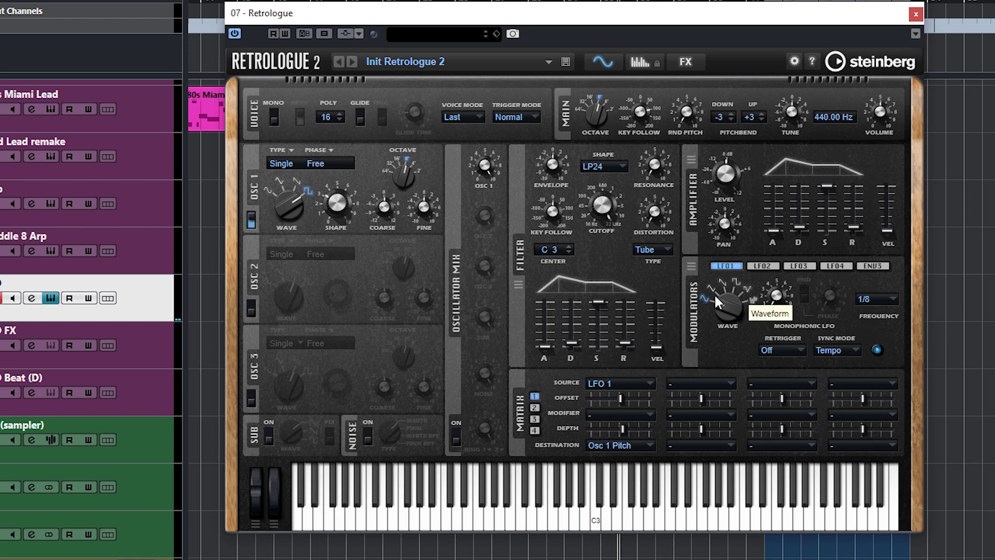
Step: Change LFO 1's waveform to square and raise the modulation depth to 7.72
click(769, 308)
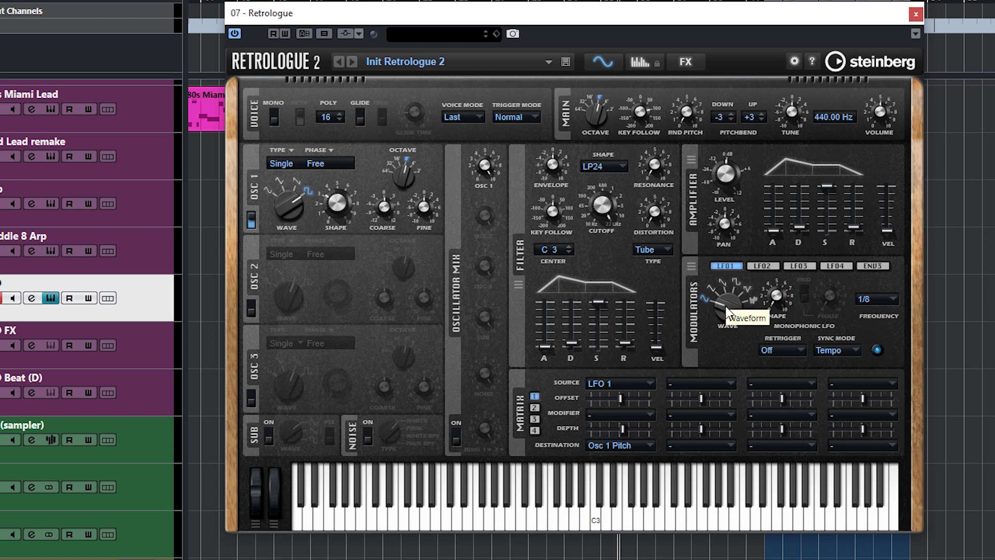
drag(727, 306, 753, 245)
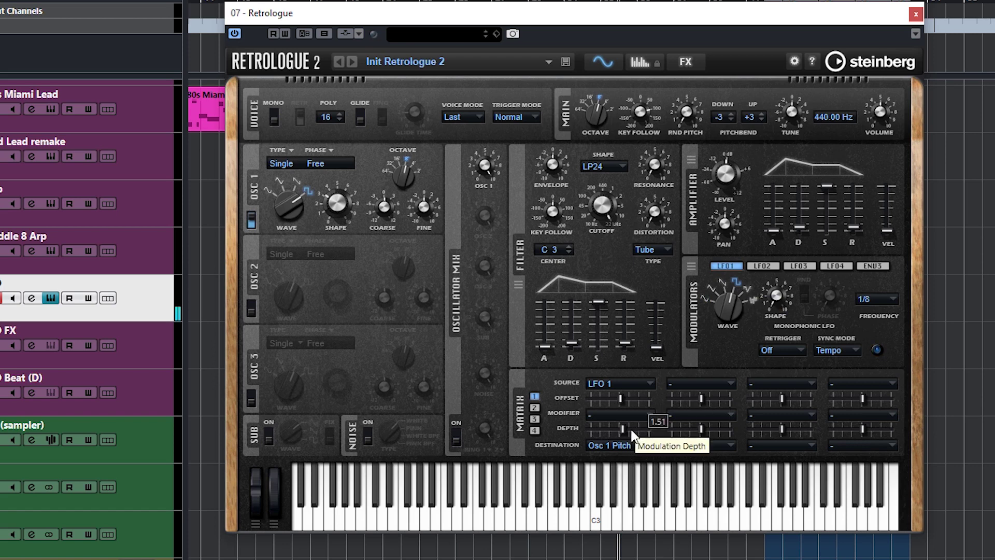
mouse_move(622, 434)
mouse_move(623, 432)
mouse_down()
mouse_move(633, 432)
mouse_move(623, 430)
mouse_up()
Step: Adjust LFO 1's shape knob, settling at about 29 %
mouse_move(776, 298)
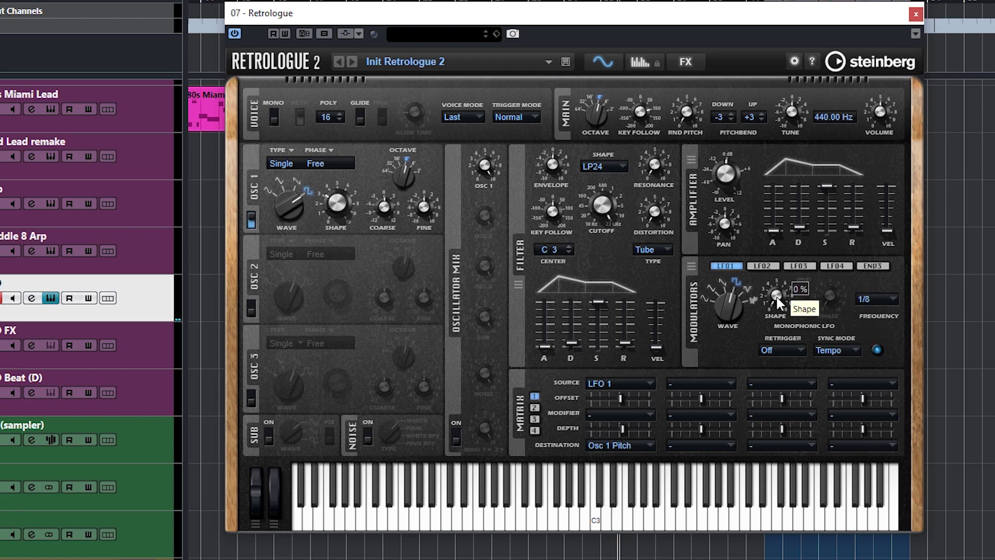
mouse_move(798, 226)
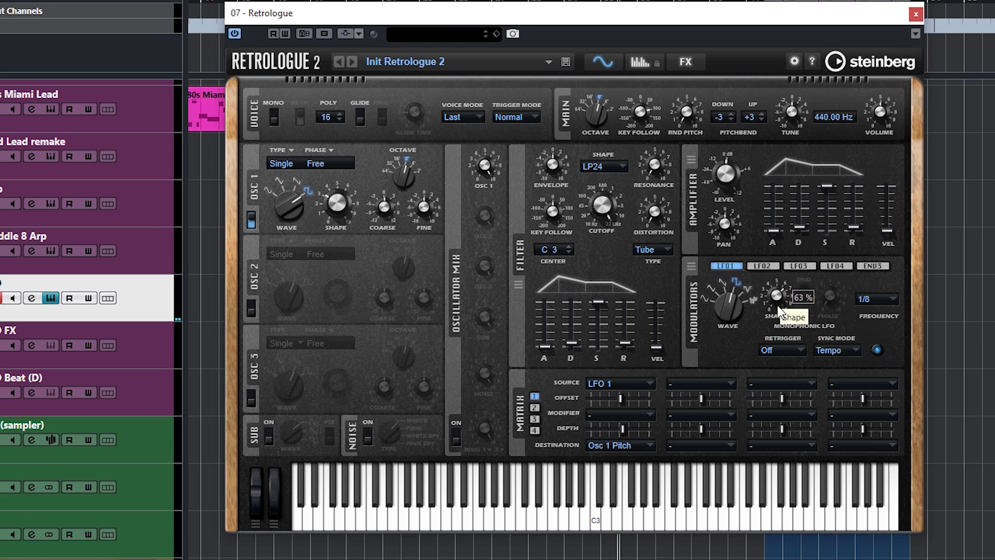
drag(779, 308, 776, 329)
drag(777, 291, 779, 303)
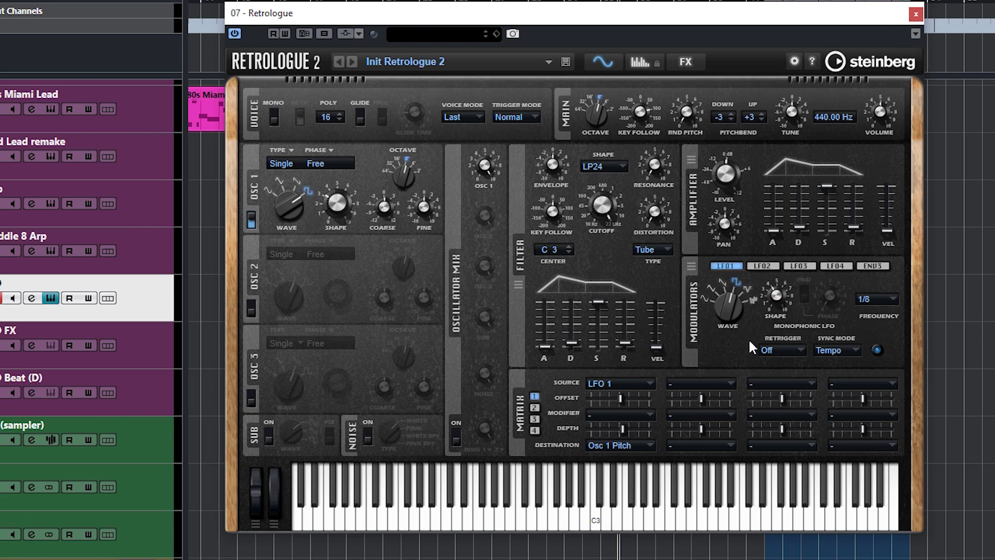
mouse_move(776, 291)
drag(777, 293, 779, 262)
Step: Set the filter shape to BP12 and lower the cutoff from 22000 Hz to 1670 Hz
click(891, 299)
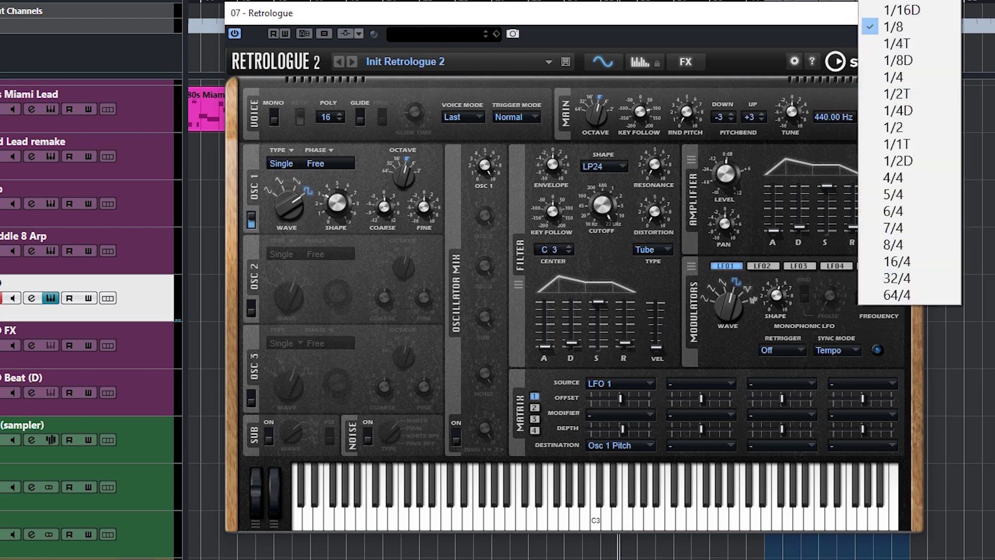
click(614, 178)
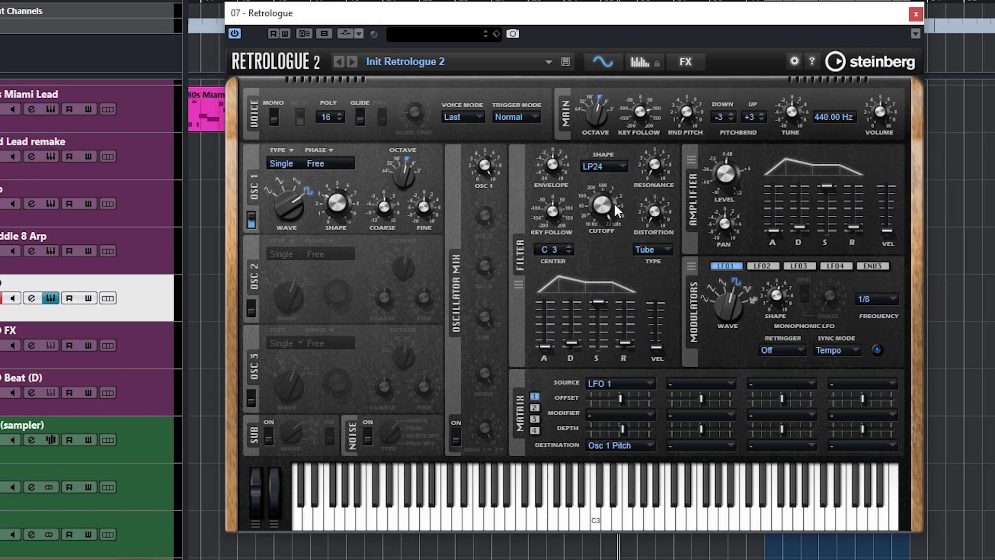
click(620, 168)
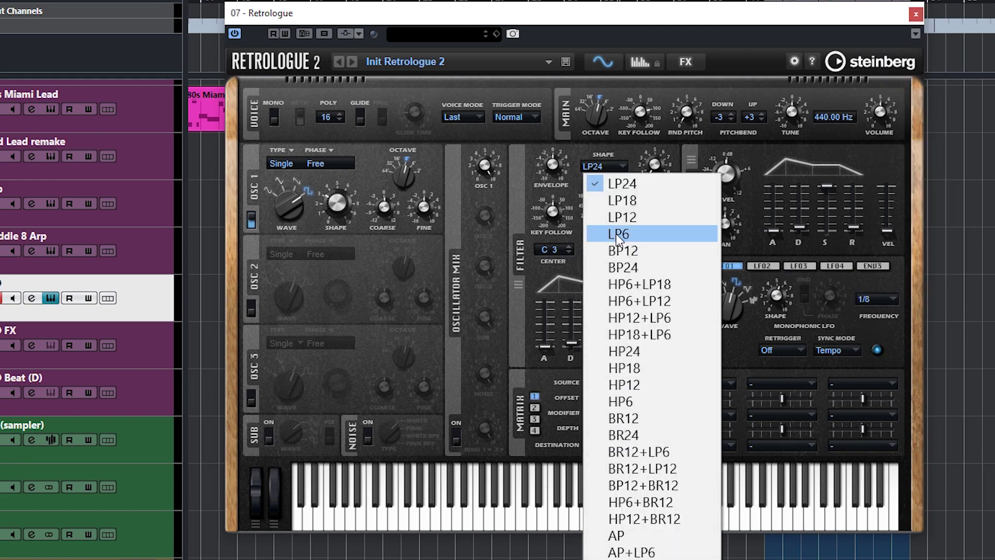
click(625, 251)
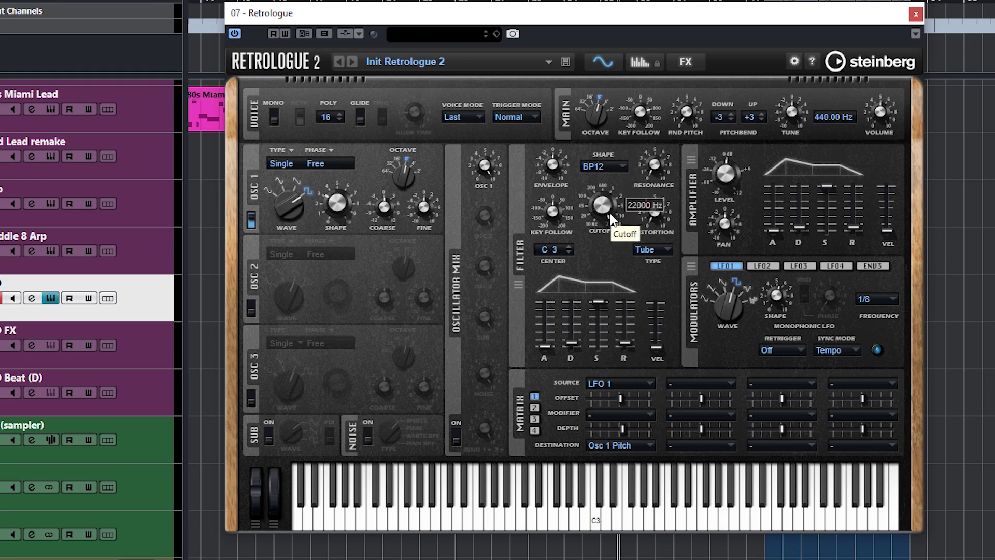
mouse_move(607, 209)
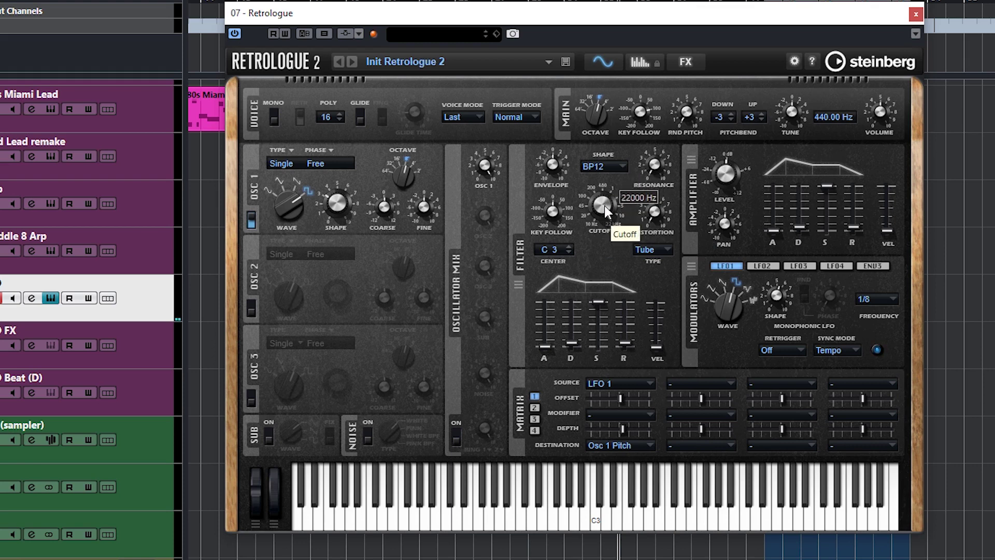
drag(604, 206, 585, 279)
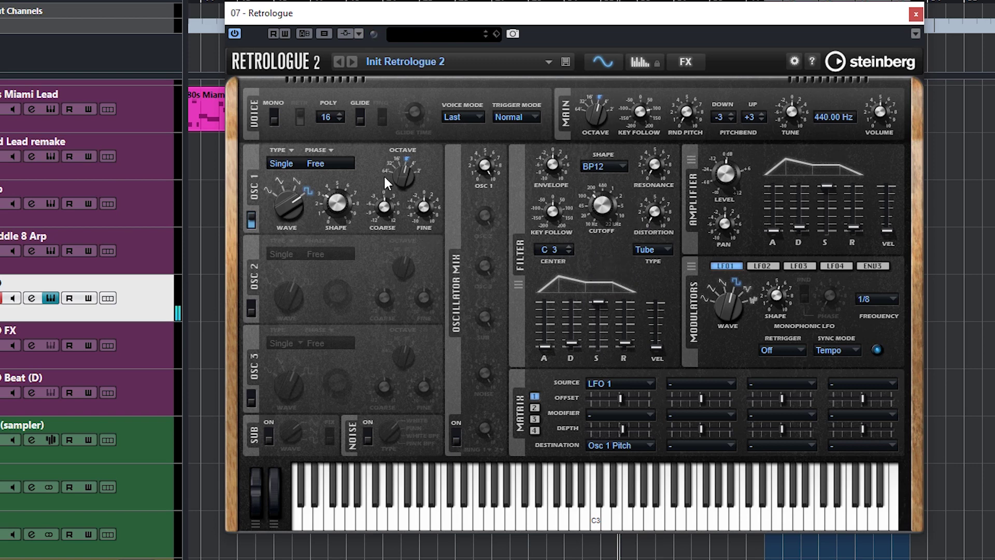
Step: Drop the main octave from 8' to 4' and set the LFO rate to 1/32
scroll(598, 113, up, 1)
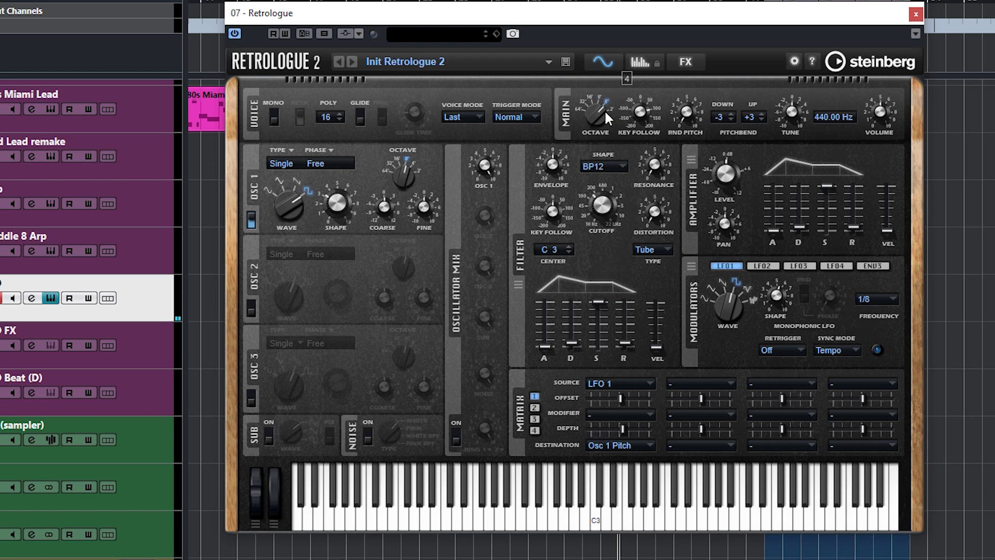
drag(605, 222, 603, 207)
scroll(603, 206, down, 3)
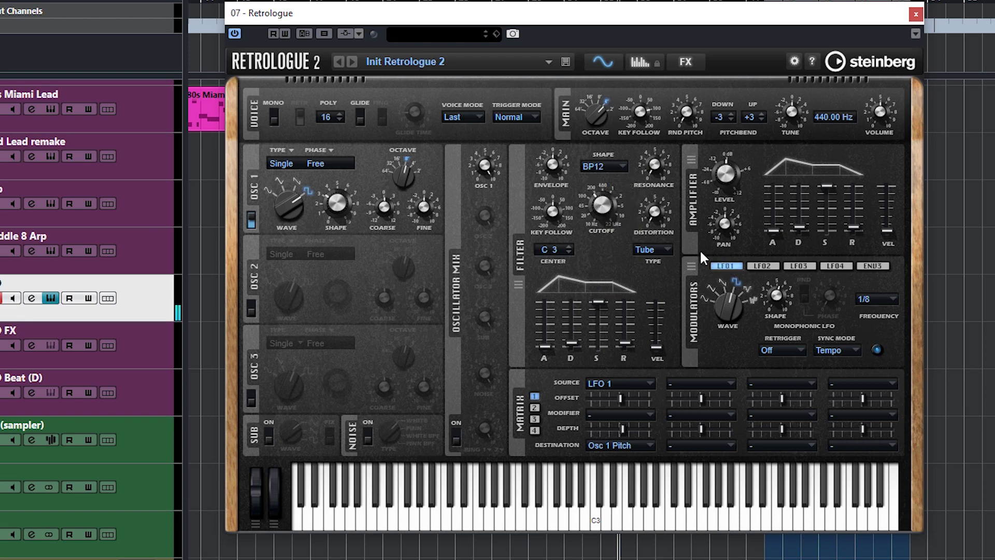
click(873, 296)
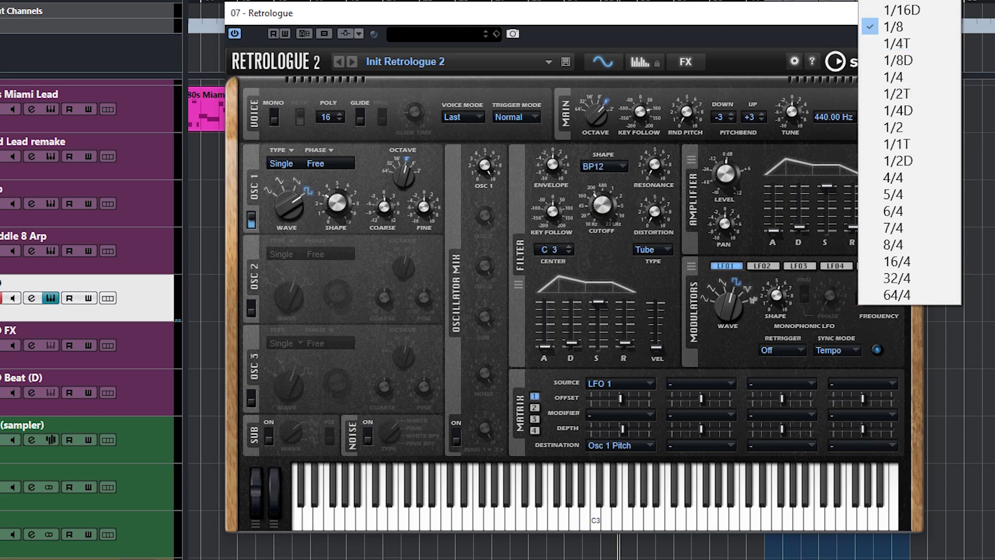
click(897, 6)
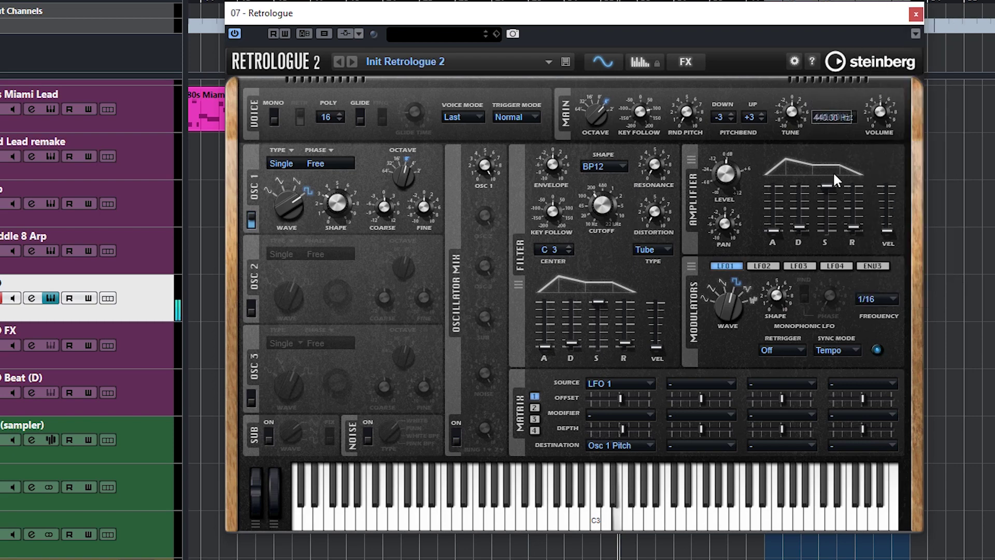
click(881, 294)
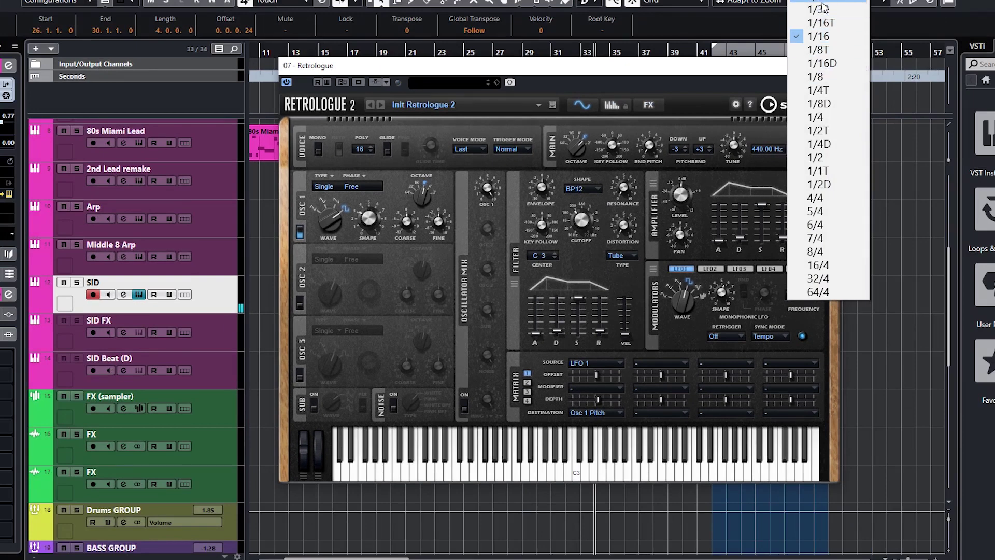
click(823, 8)
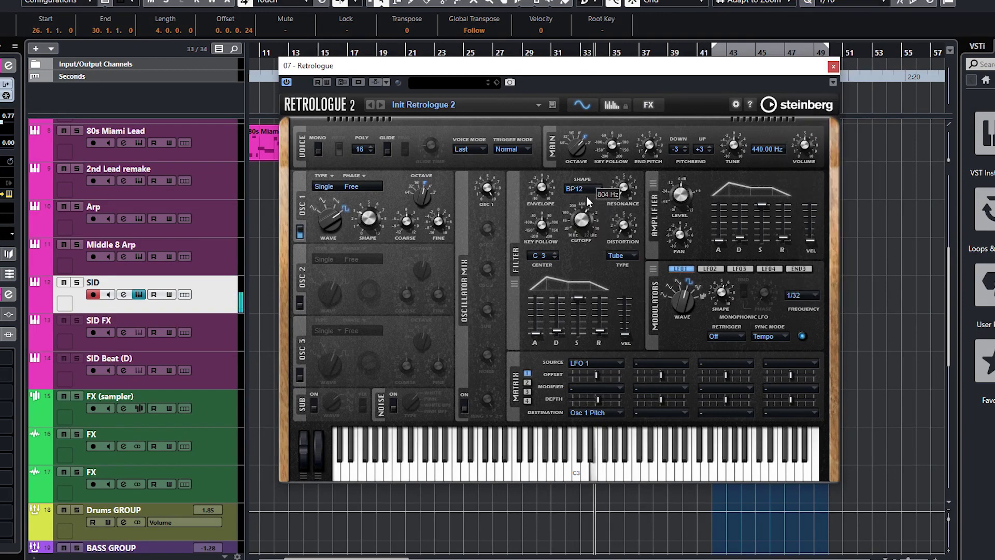
Step: Fine-tune the filter cutoff down to 774 Hz
mouse_move(586, 202)
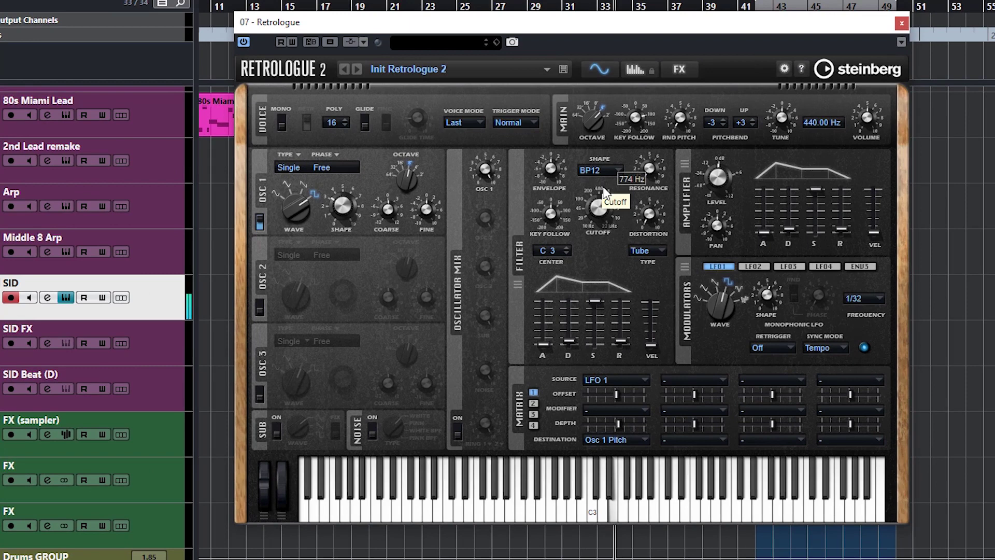
drag(585, 202, 586, 208)
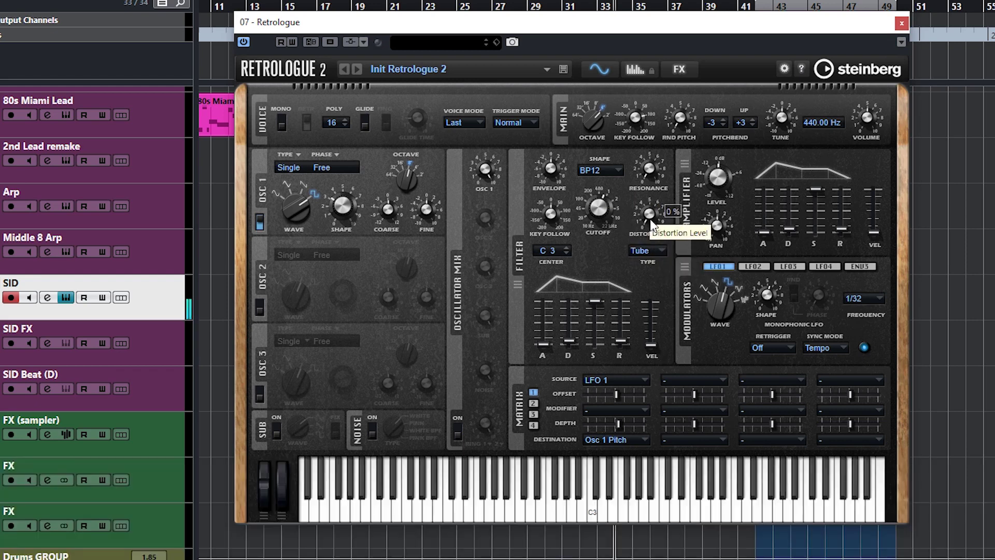
mouse_move(653, 155)
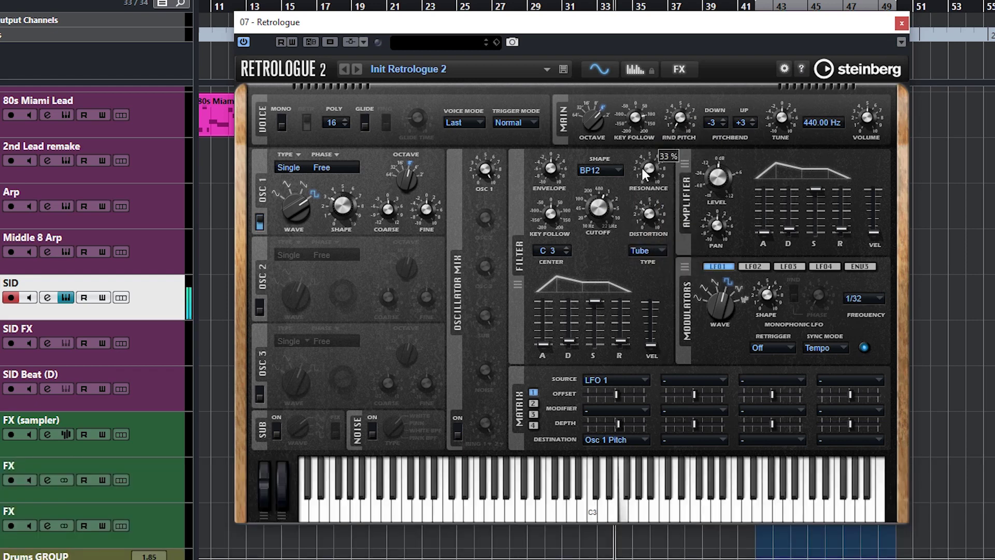
Step: Set the distortion type to Bit Red with a 54 % distortion amount
click(650, 250)
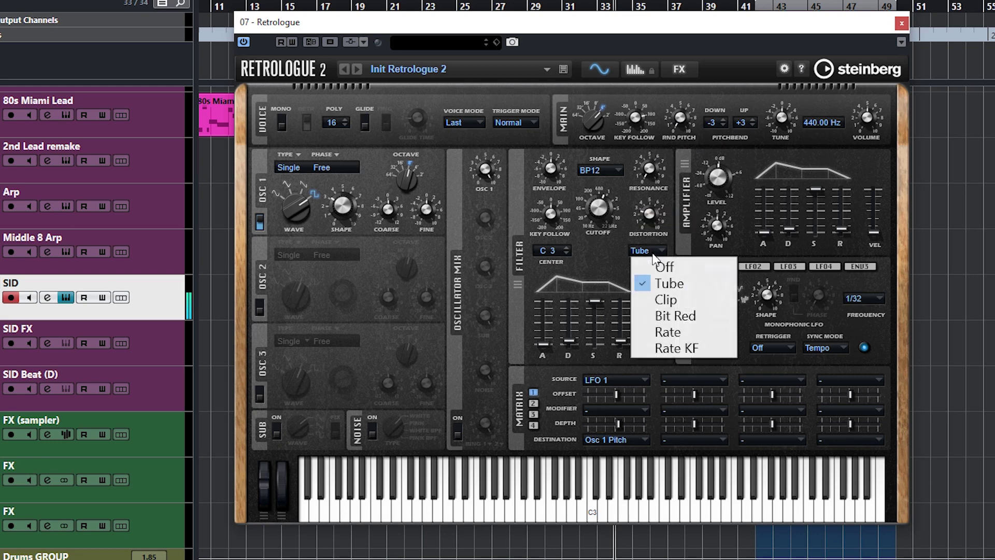
click(669, 316)
mouse_move(651, 196)
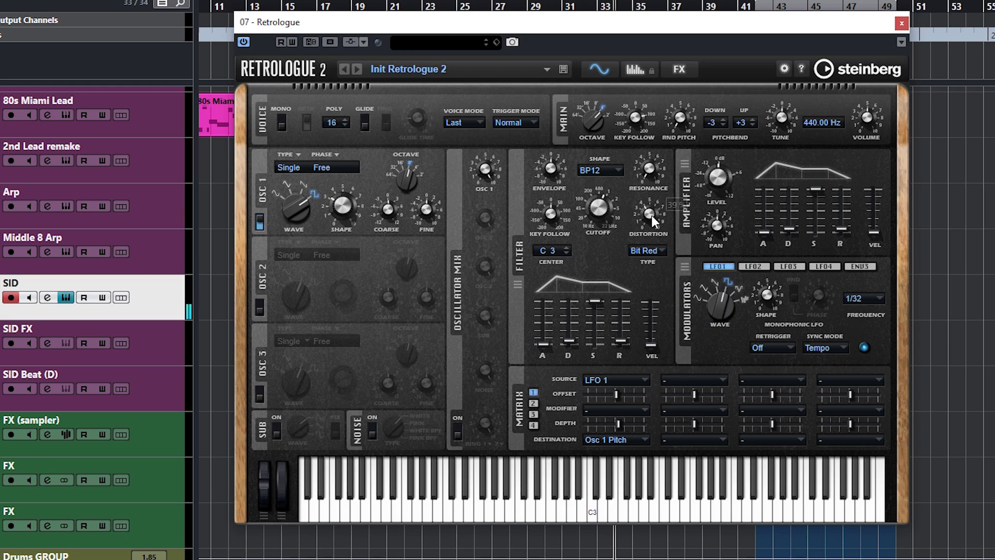
mouse_move(651, 217)
drag(652, 223, 650, 199)
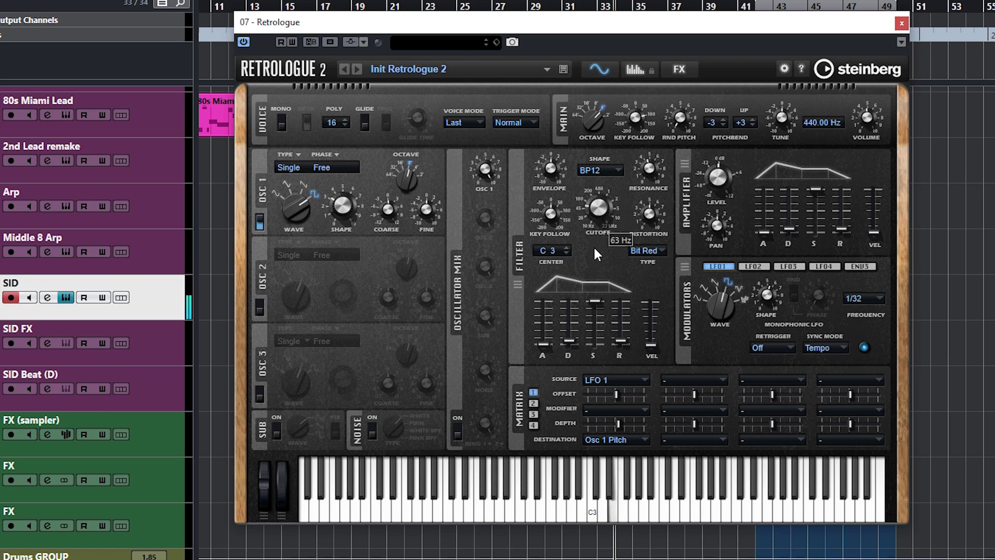
Step: Sweep the filter cutoff to hear its range and readjust Osc 1's wave shape
mouse_move(594, 248)
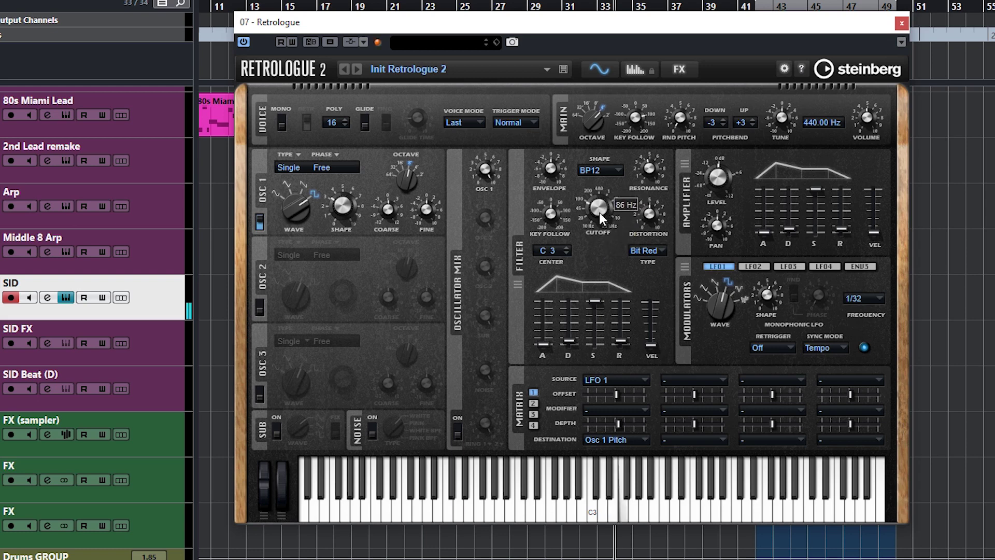
mouse_move(599, 212)
mouse_down()
mouse_move(605, 153)
mouse_move(598, 208)
mouse_up()
scroll(598, 207, up, 1)
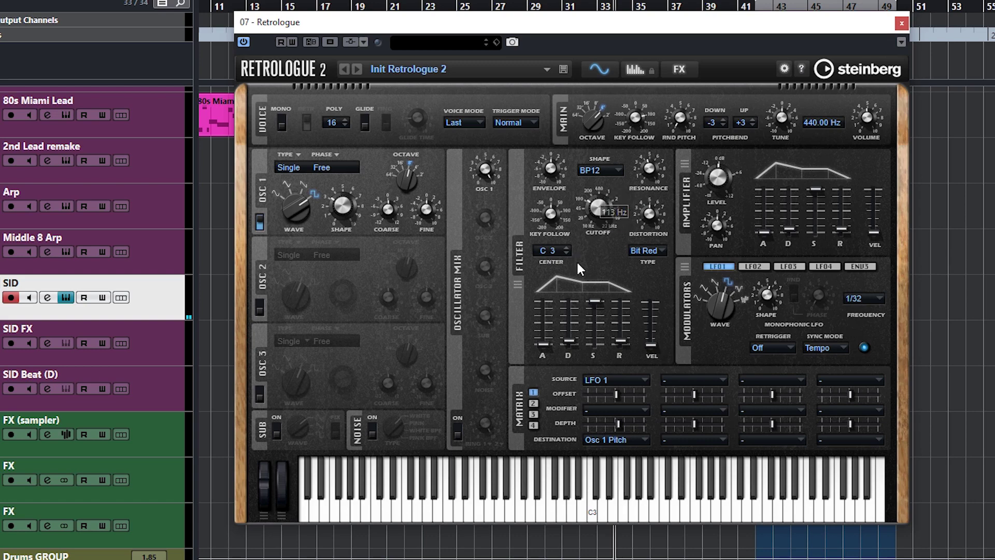
mouse_move(351, 215)
mouse_move(351, 215)
mouse_down()
mouse_move(358, 147)
mouse_move(327, 212)
mouse_move(326, 255)
mouse_move(328, 204)
mouse_move(354, 131)
mouse_move(331, 192)
mouse_move(337, 218)
mouse_move(341, 203)
mouse_up()
mouse_move(756, 299)
mouse_move(356, 207)
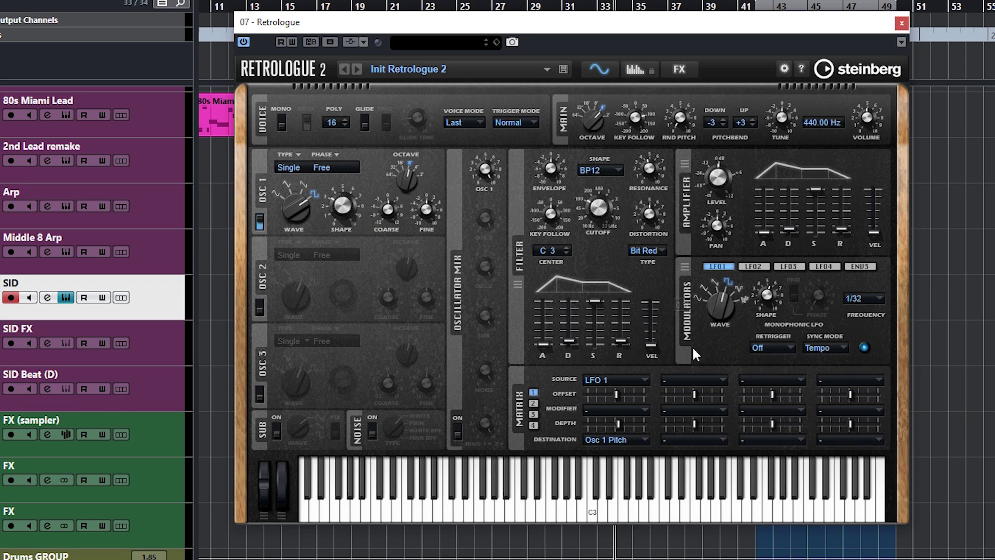
mouse_move(389, 384)
Step: On Retrologue's FX page, switch on the reverb and reduce its mix to 8 %
click(679, 69)
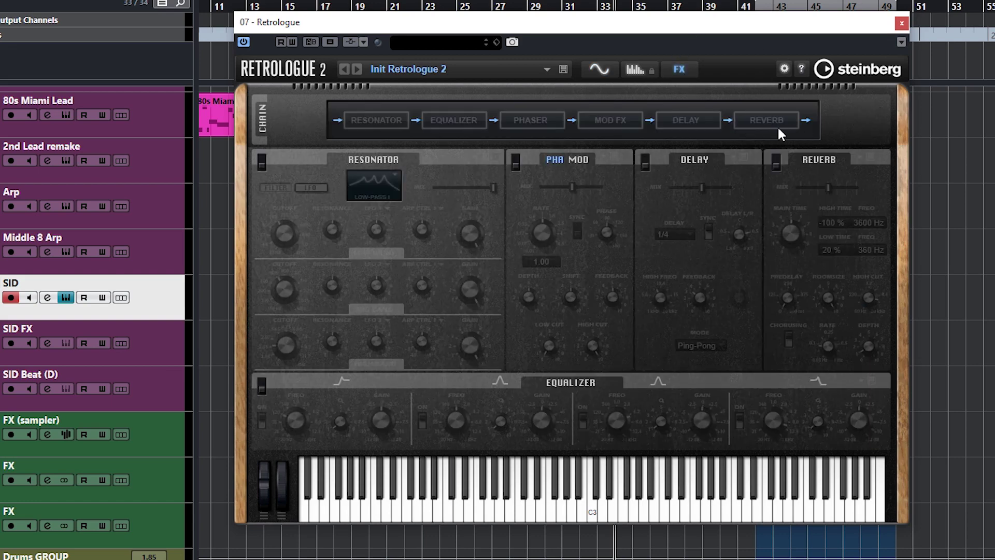
click(754, 123)
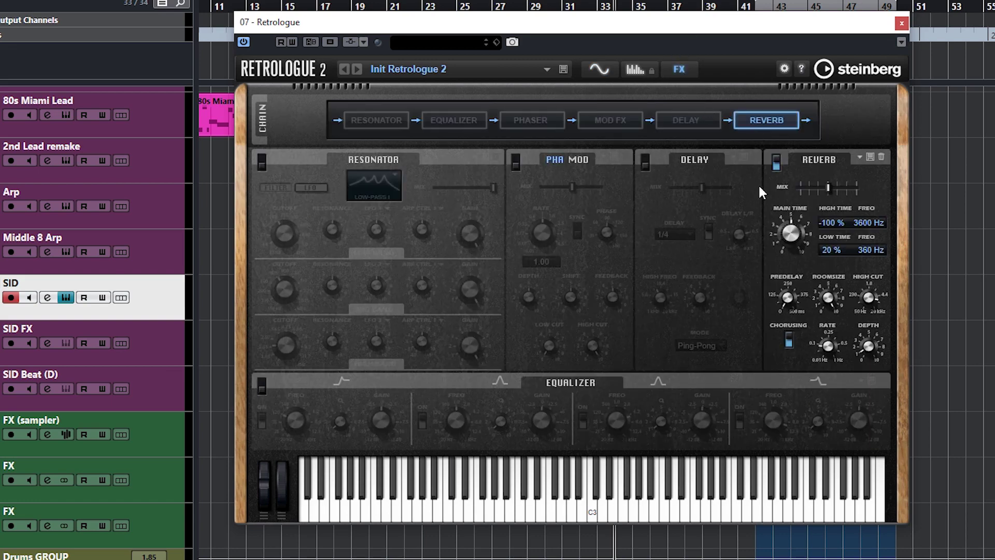
mouse_move(829, 192)
drag(828, 191, 804, 188)
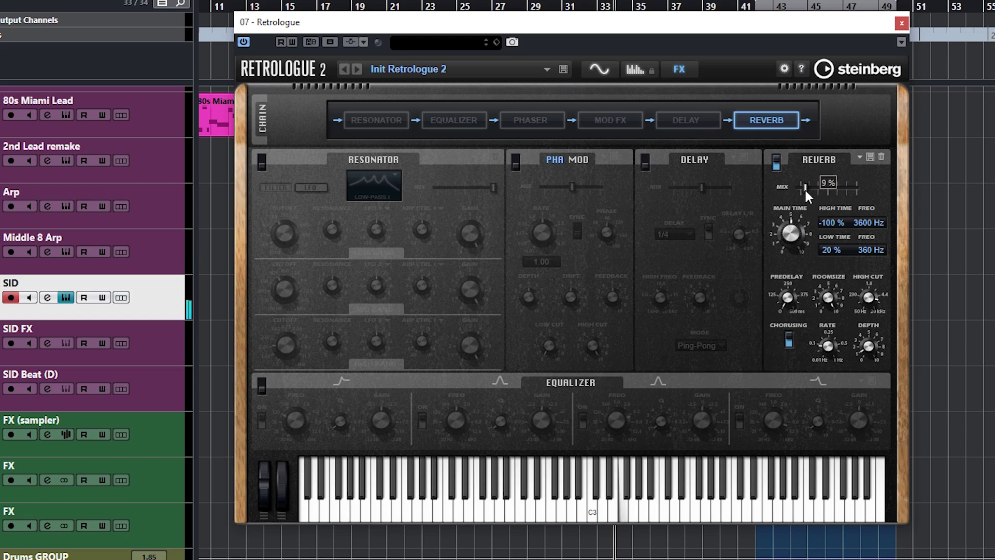
Step: Close Retrologue and briefly play the arrangement to audition the patch
click(892, 24)
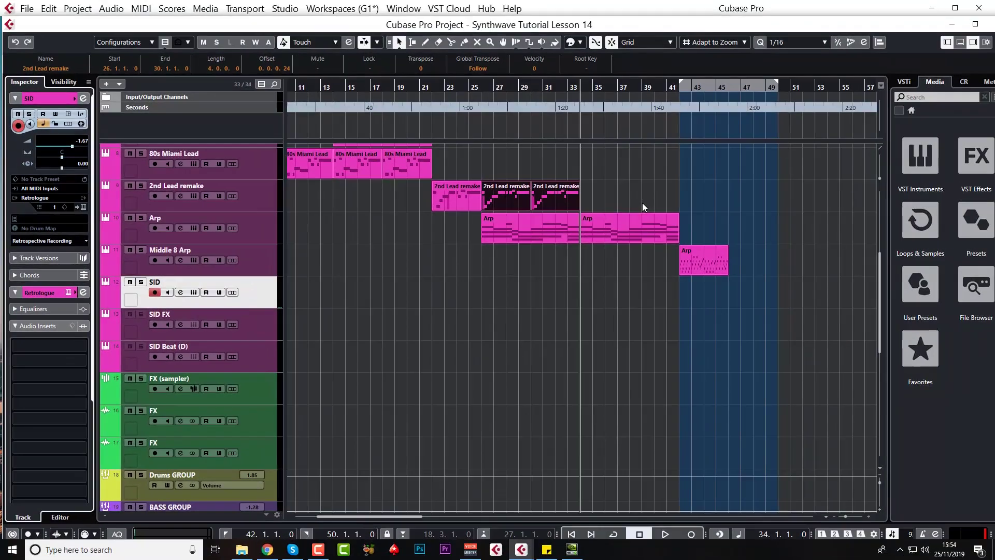
key(space)
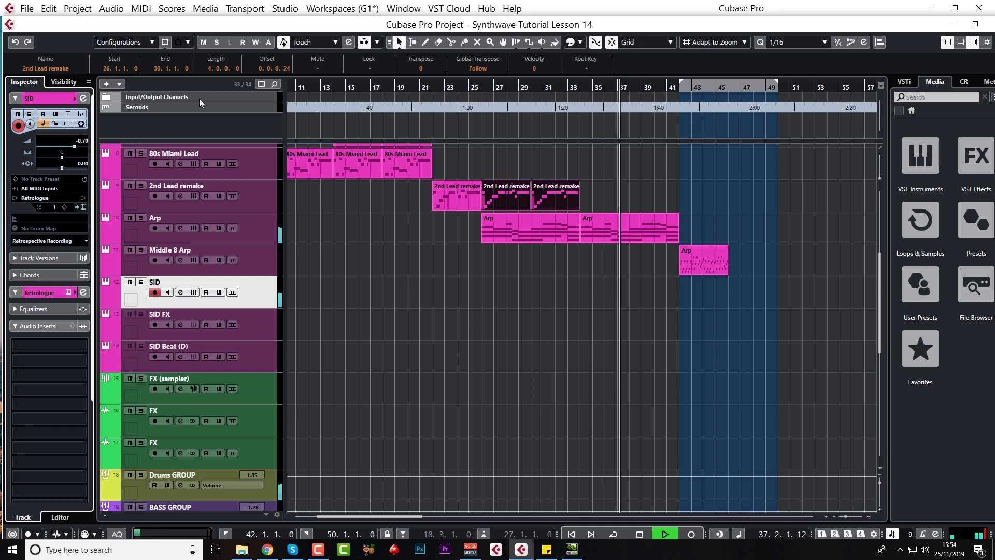
key(space)
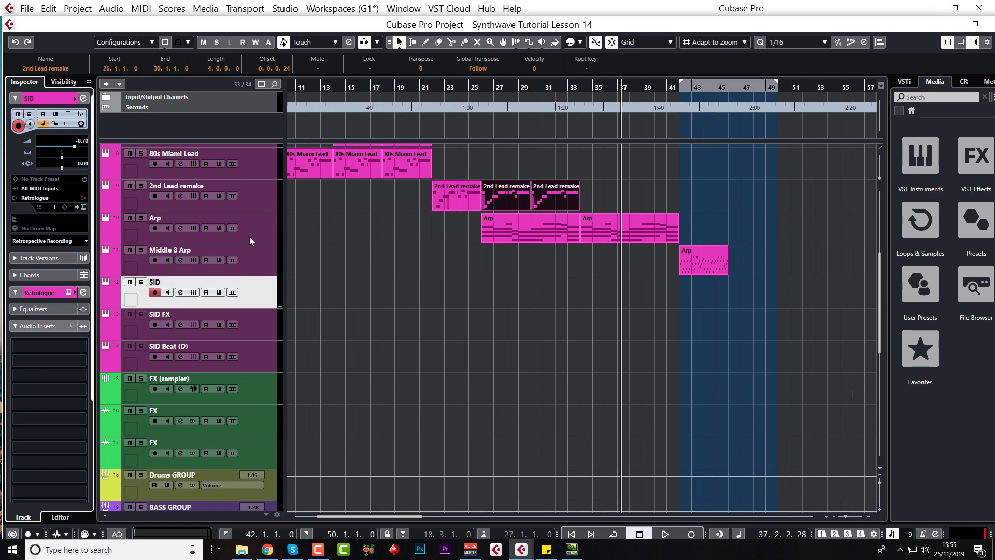
Step: Reopen Retrologue's Synth page, put the playback position at bar 34, and close the plugin
click(190, 292)
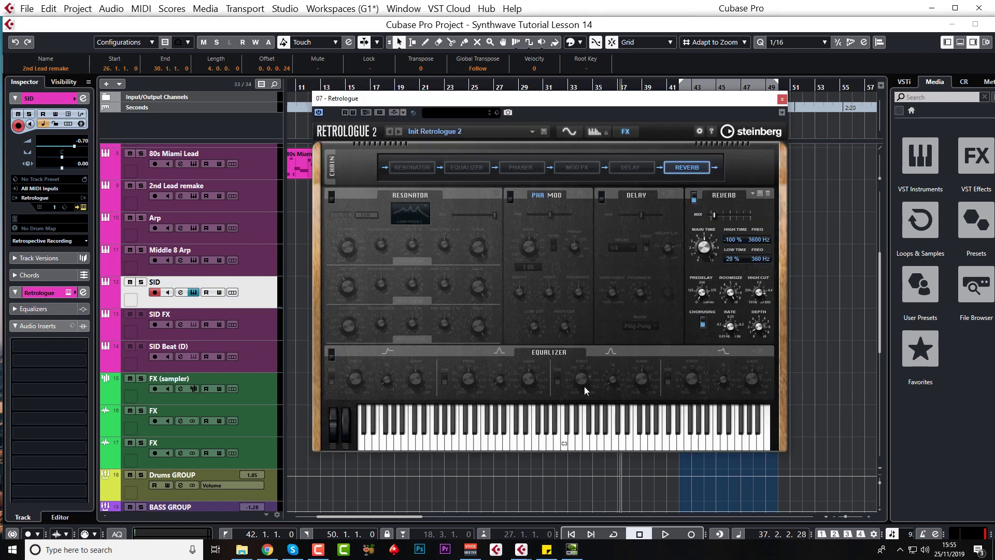
click(569, 131)
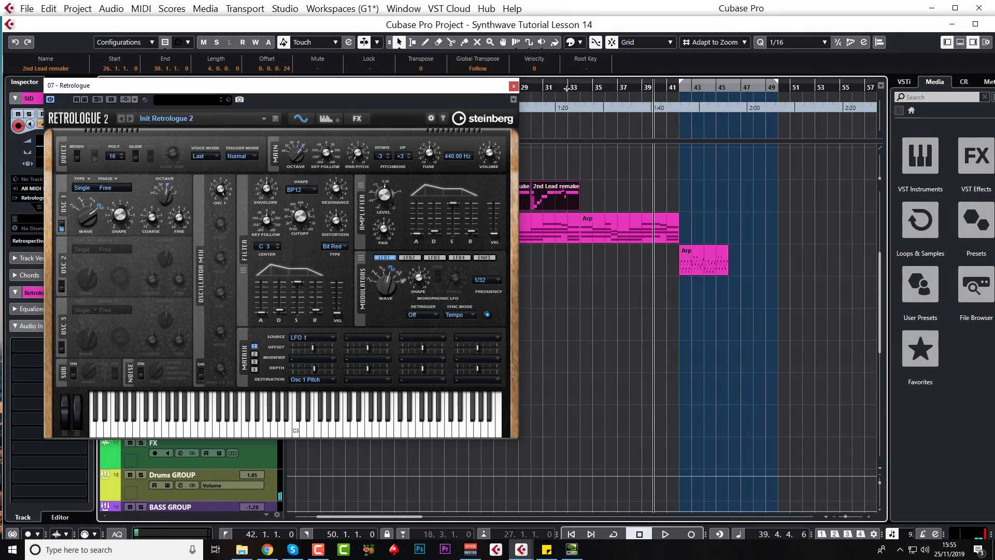
click(569, 87)
drag(575, 87, 576, 88)
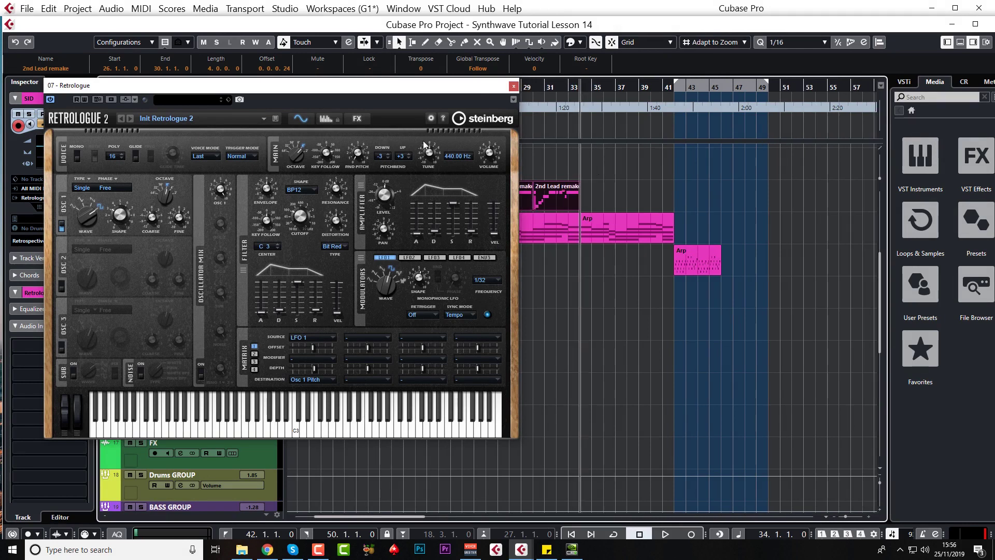
click(513, 86)
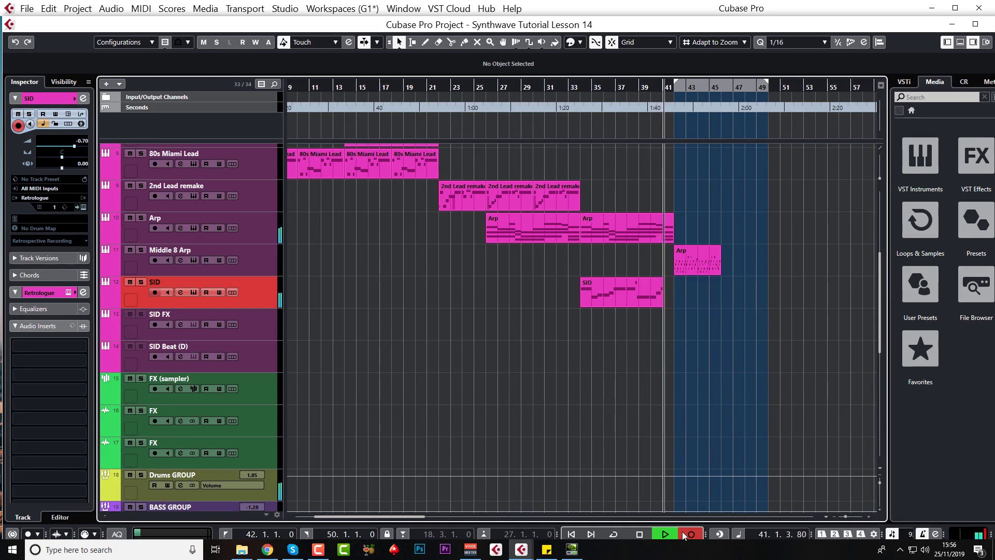
Step: Stop recording, open the SID part in the Key Editor zoomed out, and quantize its notes to 1/16
key(space)
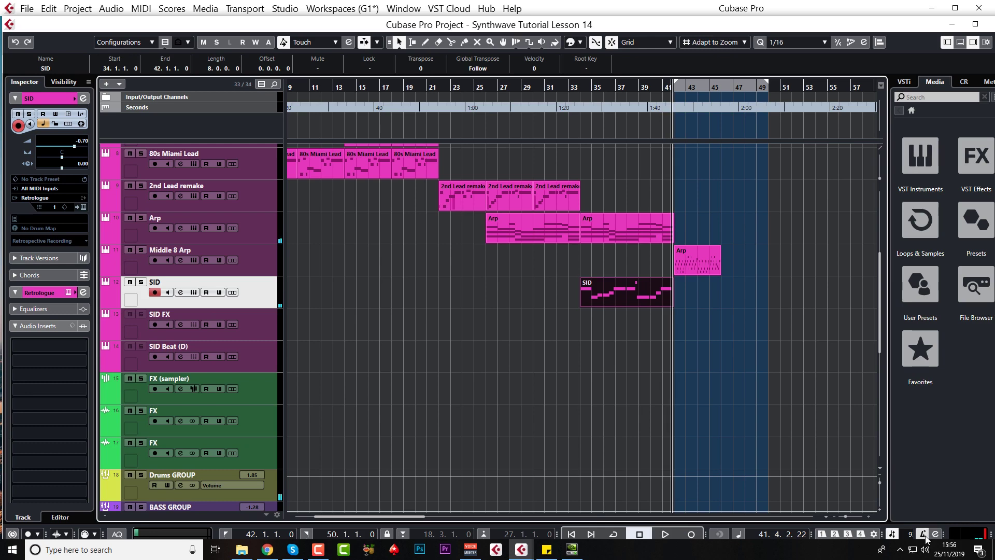
key(Return)
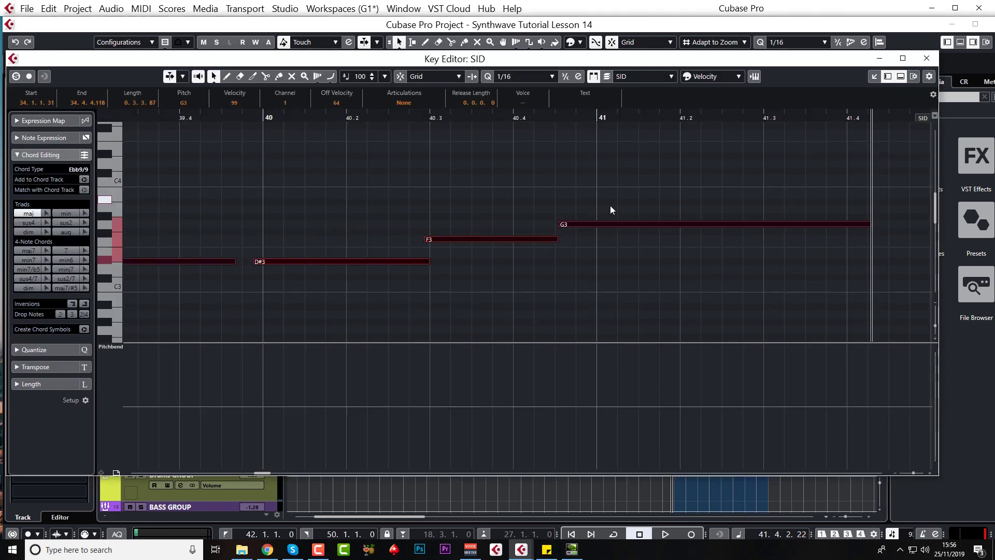
key(g)
key(g)
key(g)
key(g)
key(g)
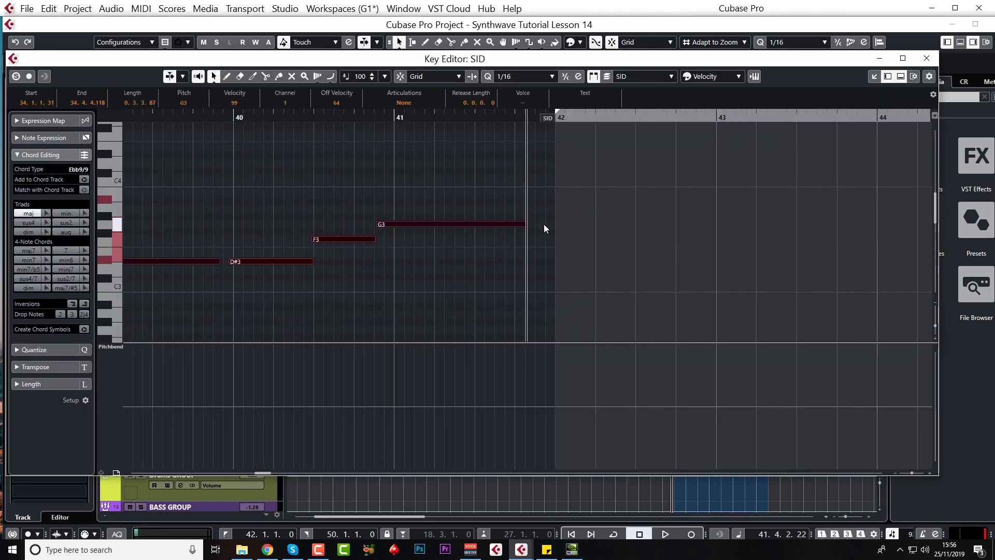
key(g)
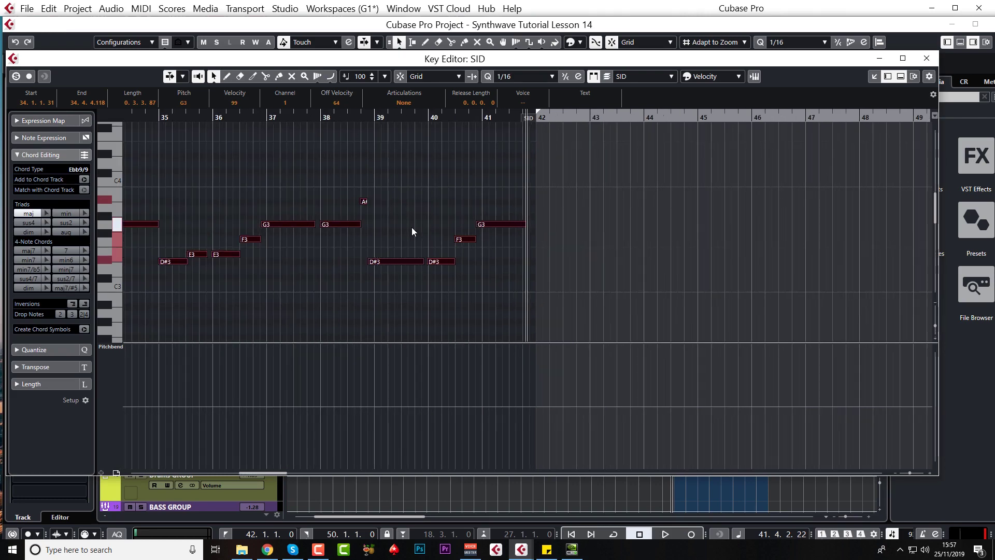
key(q)
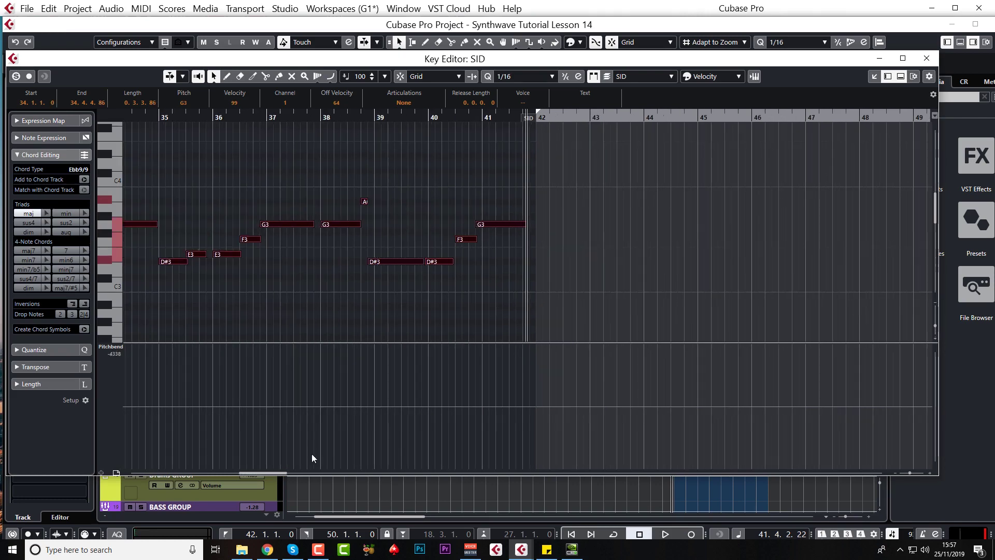
drag(265, 470, 257, 471)
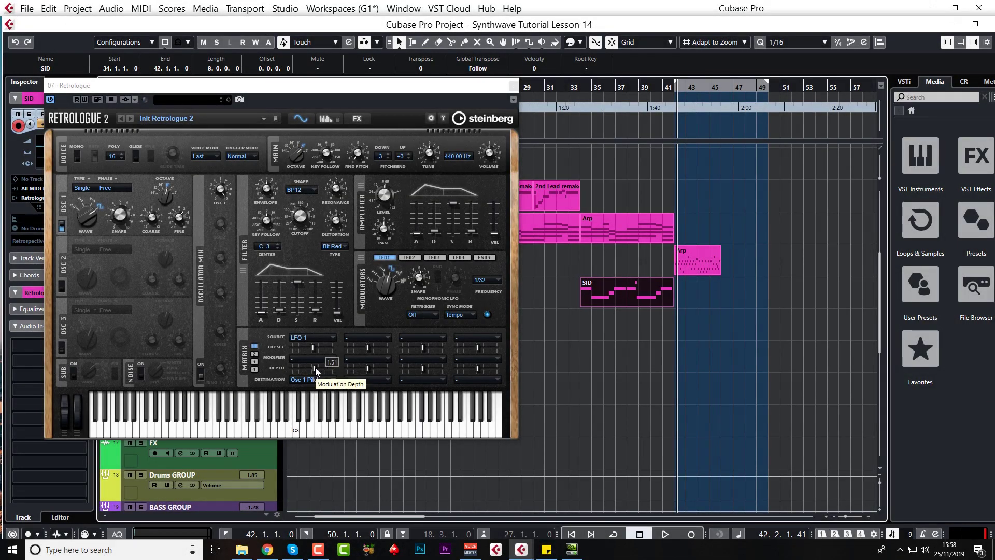
Step: While playing from bar 34, set LFO 1 pitch depth near 2.90 and Osc 1 Fine to -24 cent
key(space)
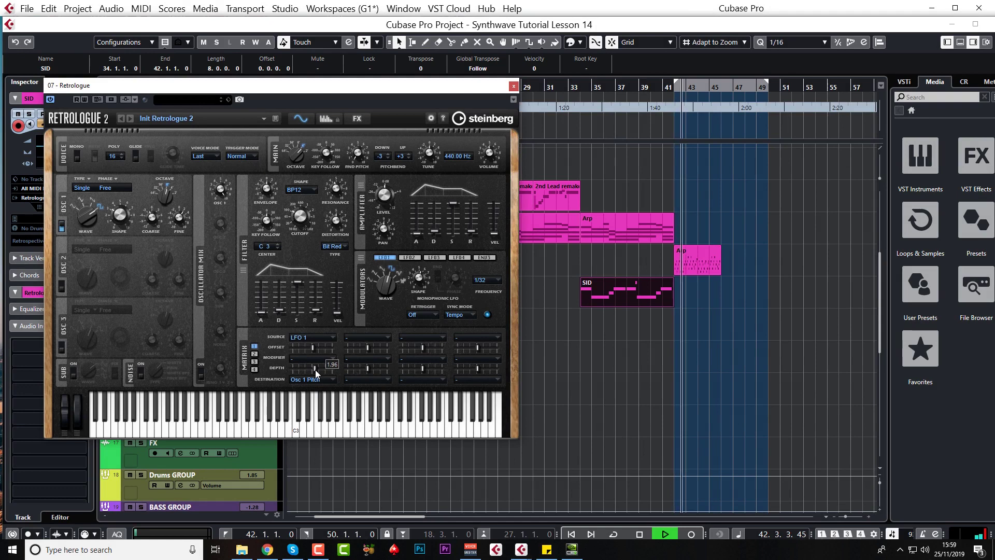
click(579, 88)
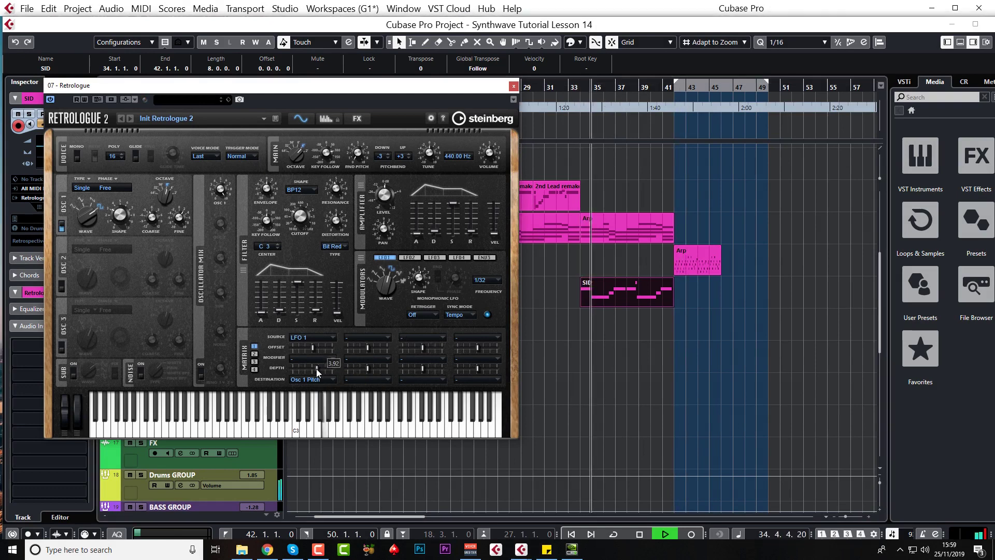
drag(316, 370, 327, 367)
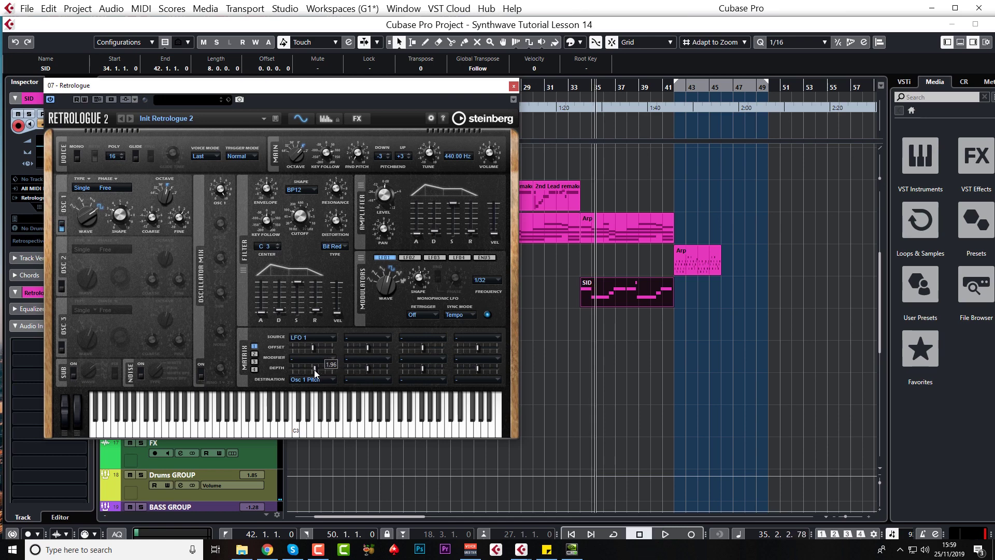
key(space)
drag(315, 370, 314, 369)
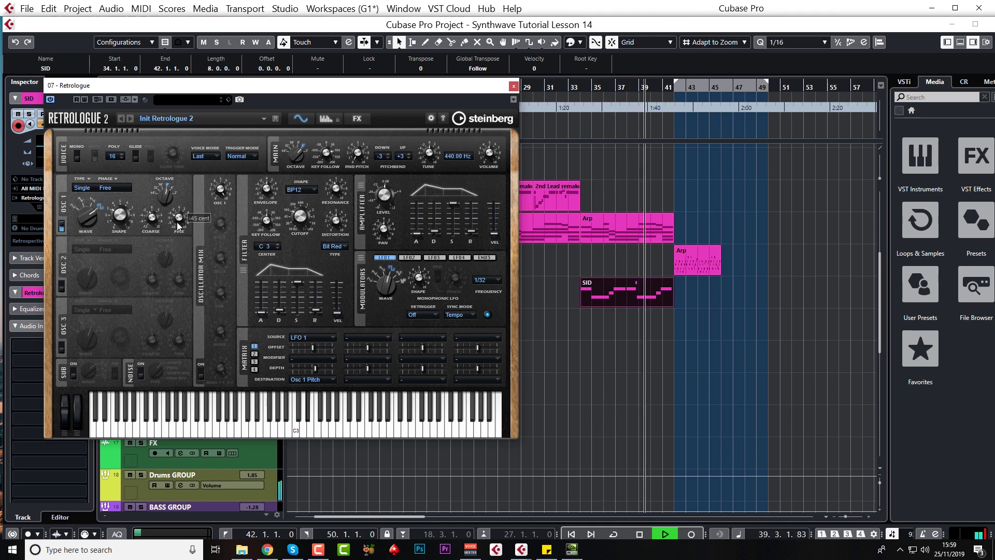
mouse_move(182, 212)
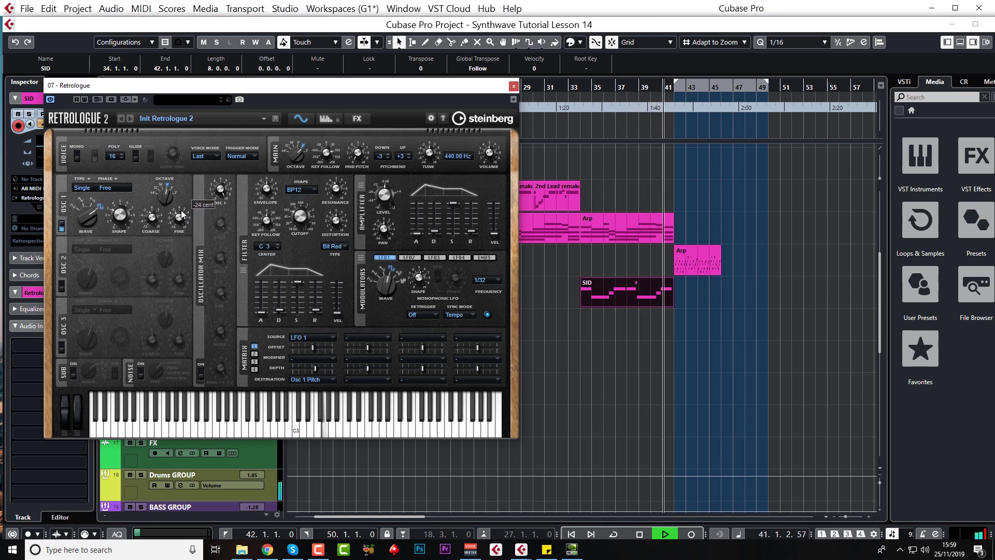
key(space)
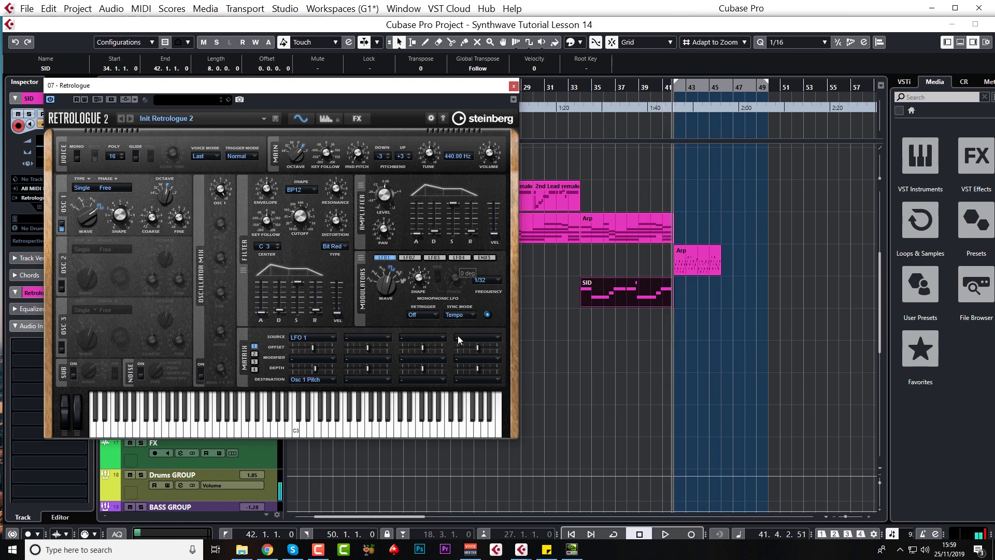
Step: Open the SID part's notes with Retrologue closed and audition from near bar 34.3
double_click(612, 297)
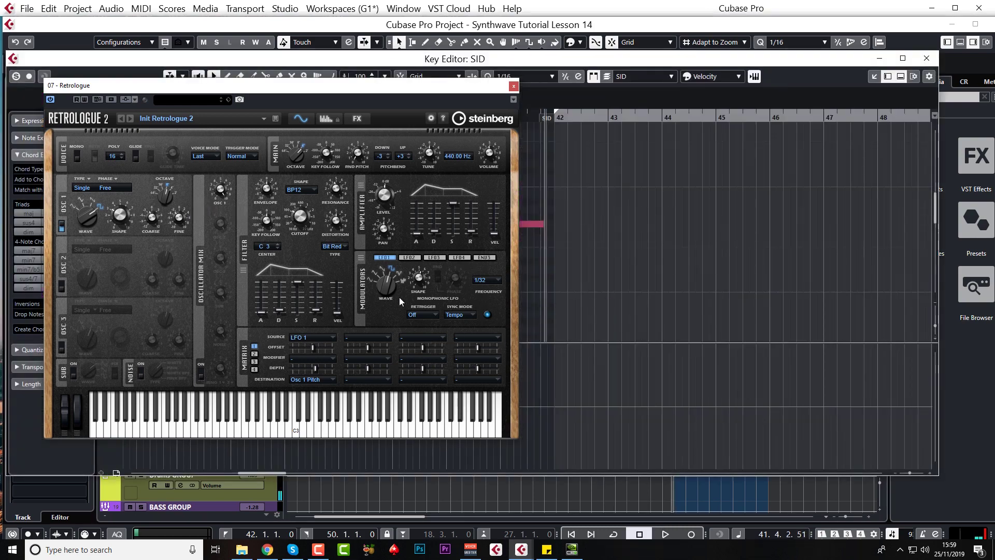
click(513, 86)
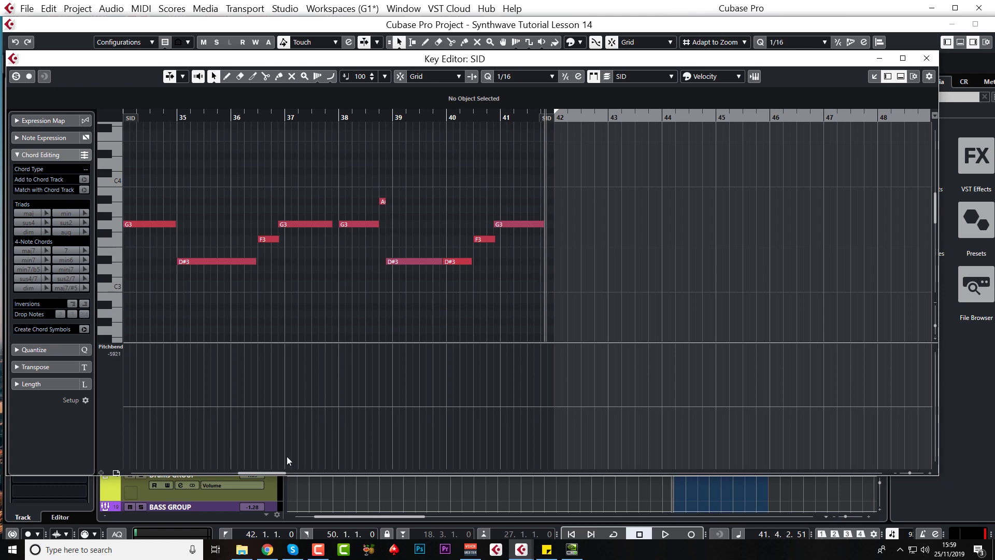
drag(259, 471, 251, 471)
click(325, 109)
click(429, 239)
key(space)
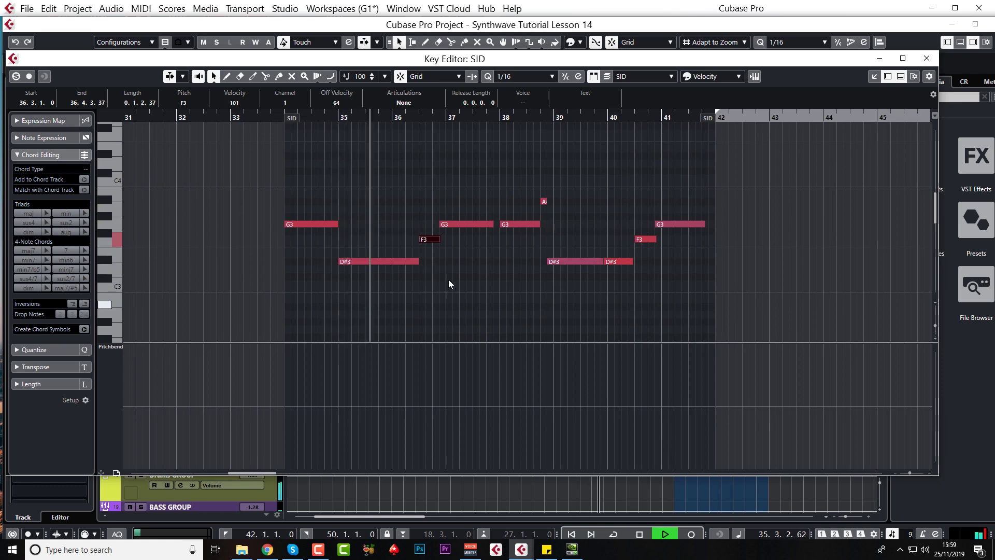
key(space)
Step: Shorten the D#3 near bar 35, trim F3 and shift G3 slightly later
mouse_move(418, 262)
mouse_down()
mouse_move(389, 263)
mouse_move(420, 261)
mouse_up()
key(space)
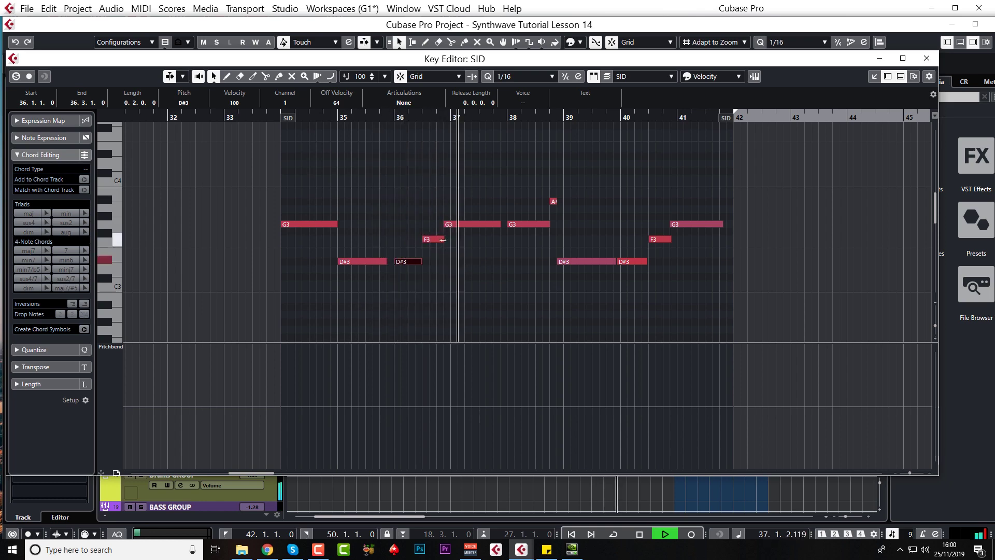
mouse_move(443, 239)
mouse_down()
mouse_move(447, 224)
mouse_move(450, 242)
mouse_move(449, 233)
mouse_up()
key(space)
key(space)
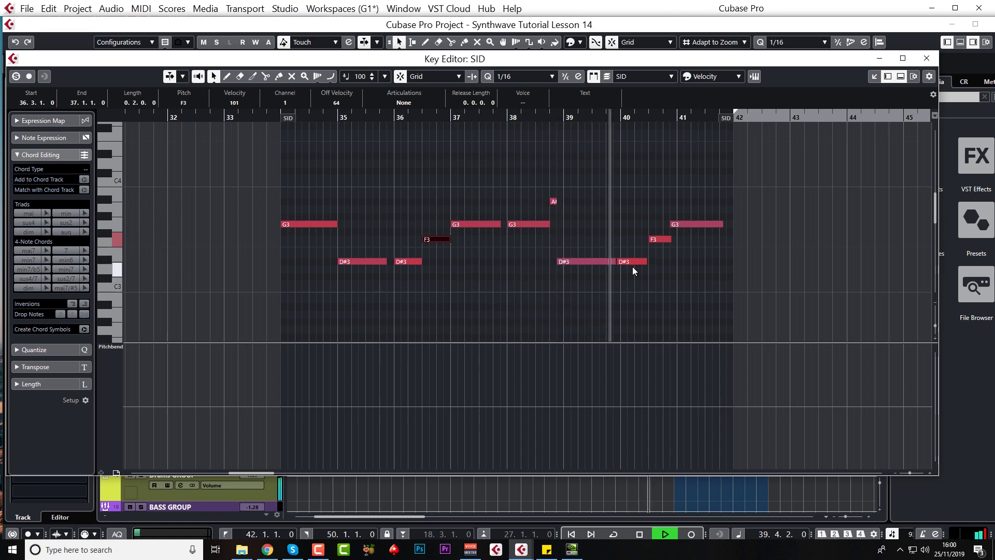
key(space)
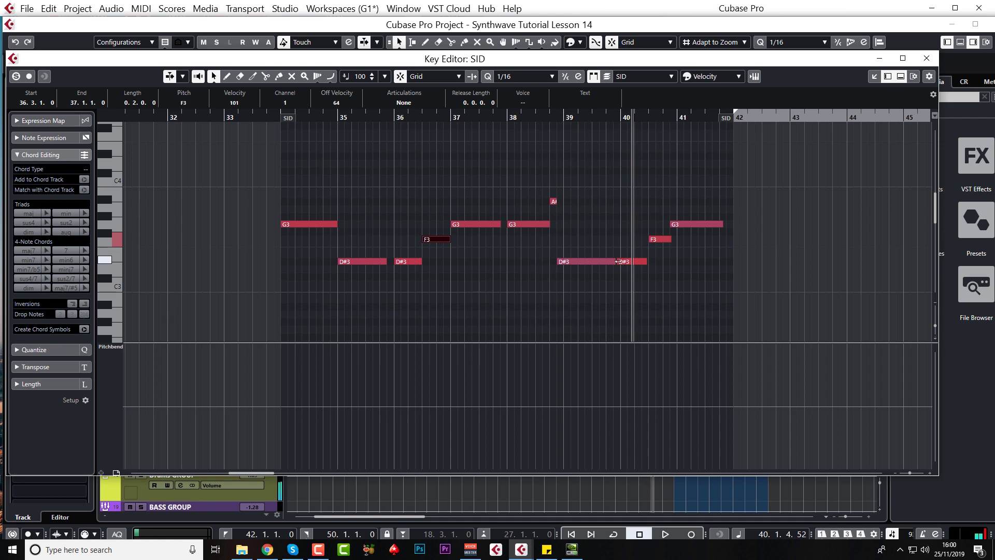
Step: Audition the edits and lengthen the bar-40 D#3 note to 0.2.0.0
click(622, 261)
click(613, 262)
key(space)
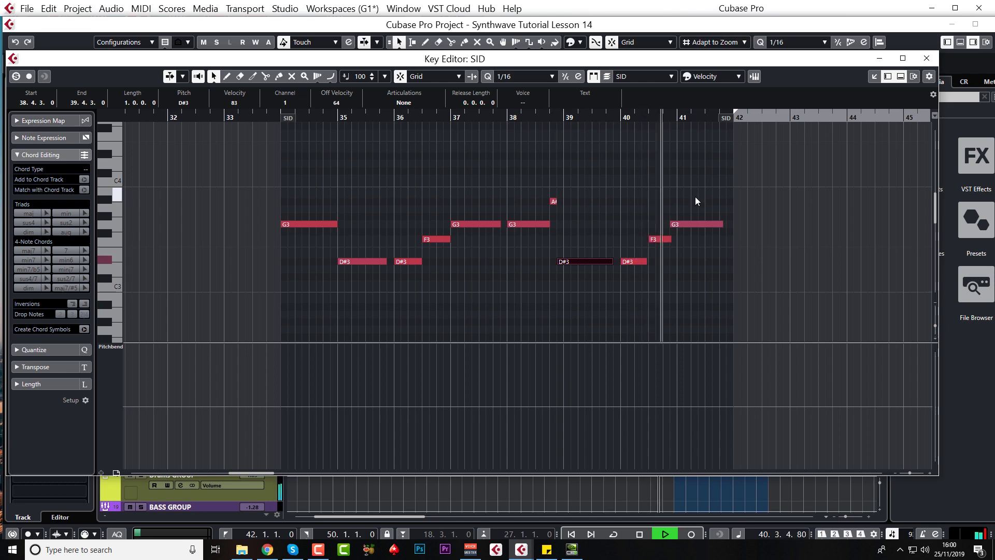
key(space)
drag(647, 264, 654, 255)
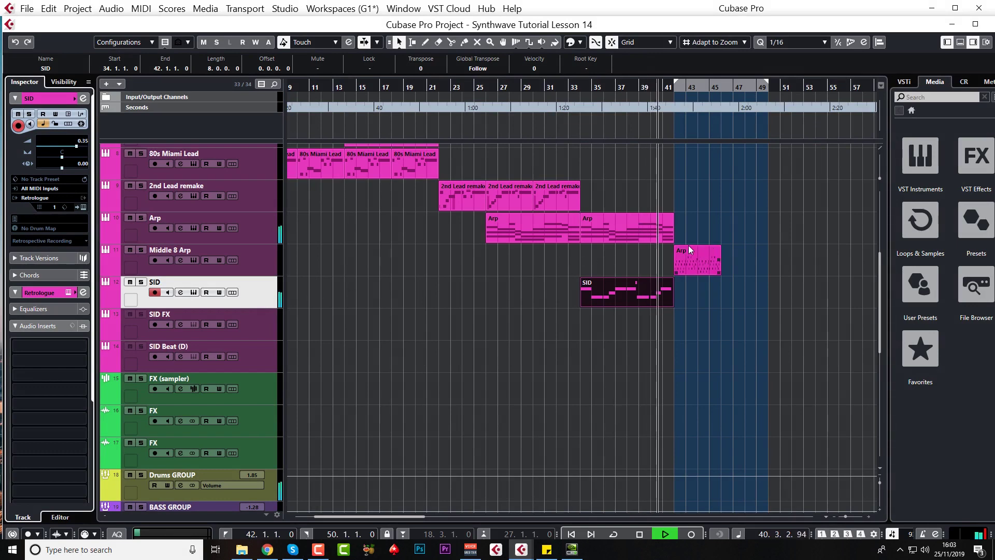
key(space)
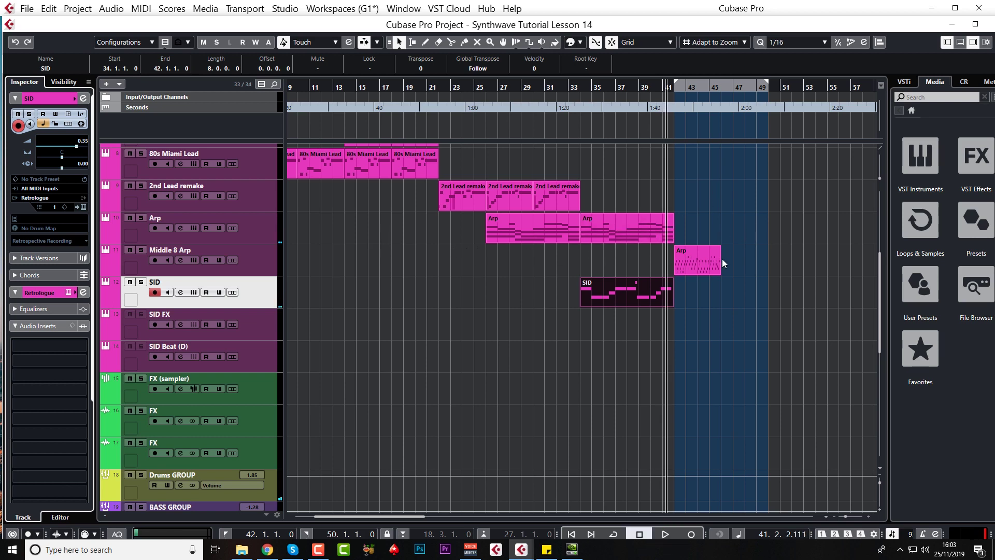
key(space)
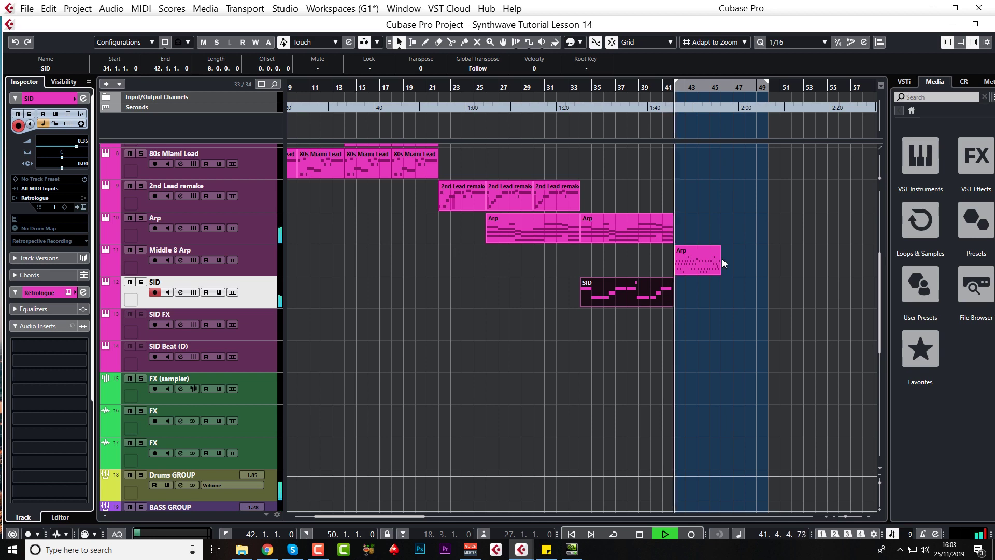
key(space)
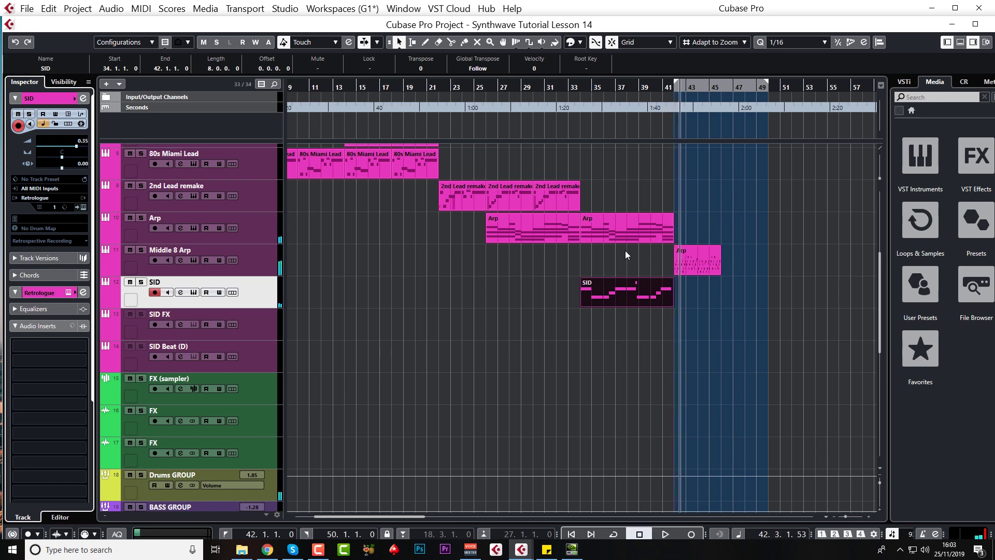